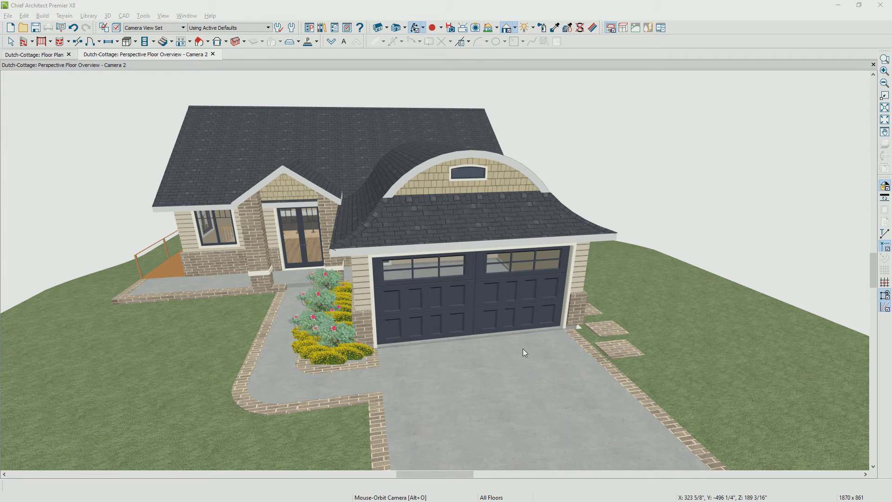
Step: Orbit the 3D cottage model to its left side and step down one floor to the foundation
{"action": "left_click_drag", "start_coordinate": [498, 353], "coordinate": [676, 351]}
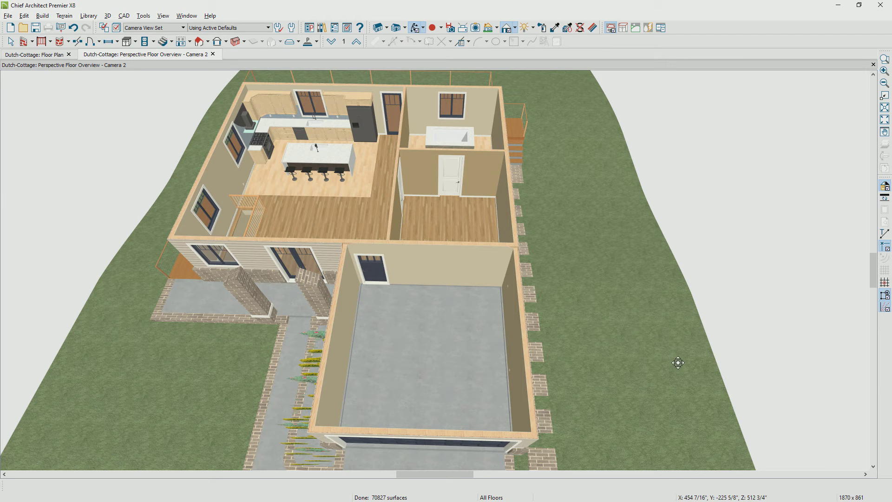
{"action": "left_click", "coordinate": [332, 42]}
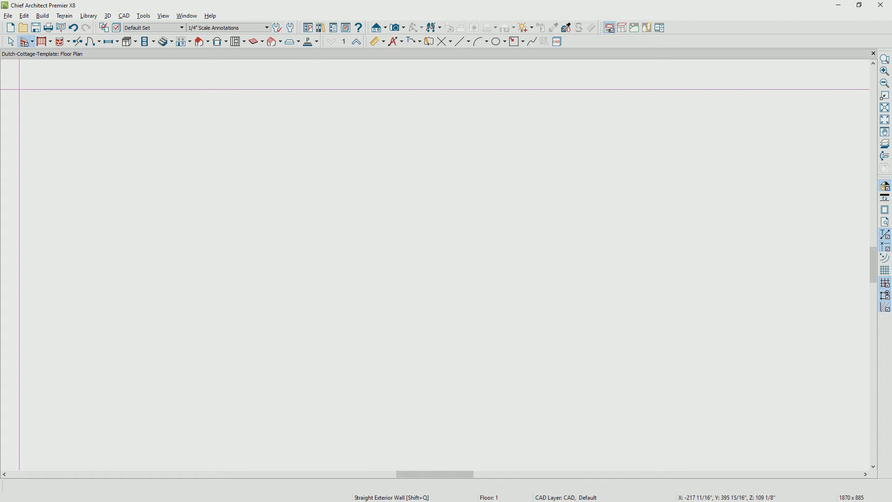
Step: Draw straight exterior walls in a closed L-shaped loop for the cottage footprint
{"action": "left_click", "coordinate": [33, 44]}
{"action": "left_click", "coordinate": [33, 57]}
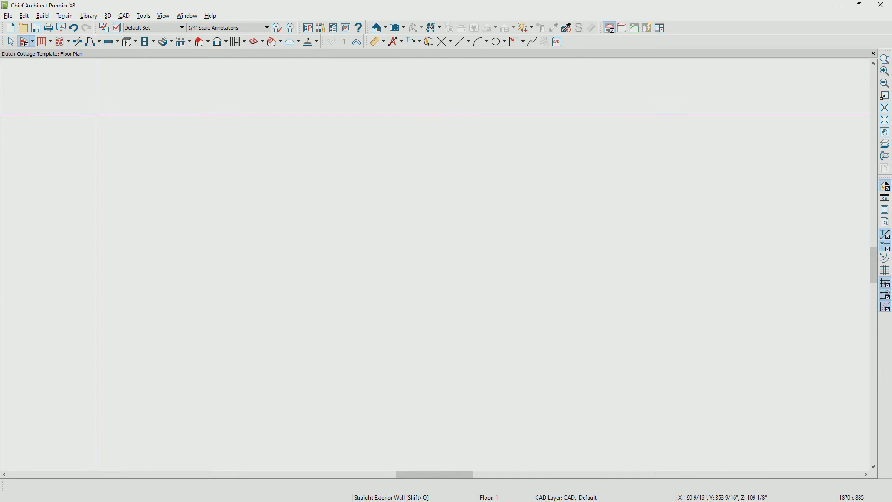
{"action": "mouse_move", "coordinate": [97, 115]}
{"action": "left_mouse_down"}
{"action": "mouse_move", "coordinate": [469, 113]}
{"action": "mouse_move", "coordinate": [456, 441]}
{"action": "mouse_move", "coordinate": [298, 442]}
{"action": "mouse_move", "coordinate": [308, 323]}
{"action": "mouse_move", "coordinate": [95, 330]}
{"action": "mouse_move", "coordinate": [96, 115]}
{"action": "left_mouse_up"}
{"action": "key", "text": "space"}
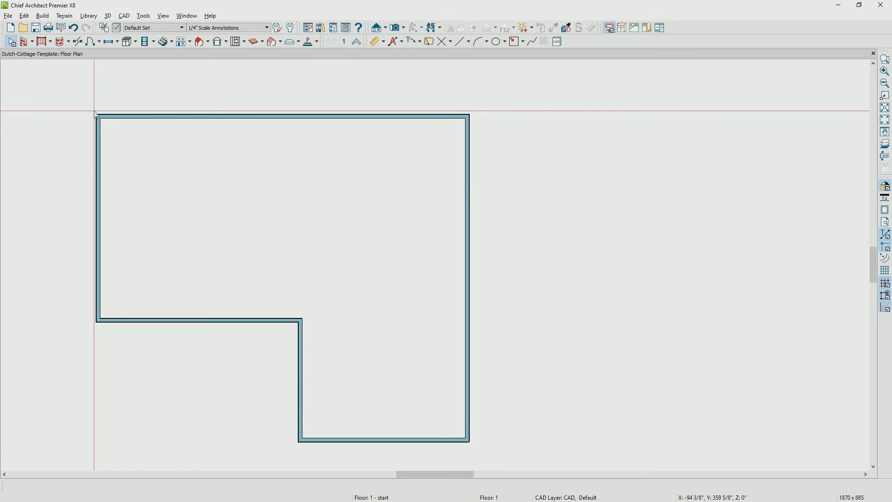
Step: Add automatic exterior dimensions and set the overall building width to 40'
{"action": "left_click", "coordinate": [392, 46]}
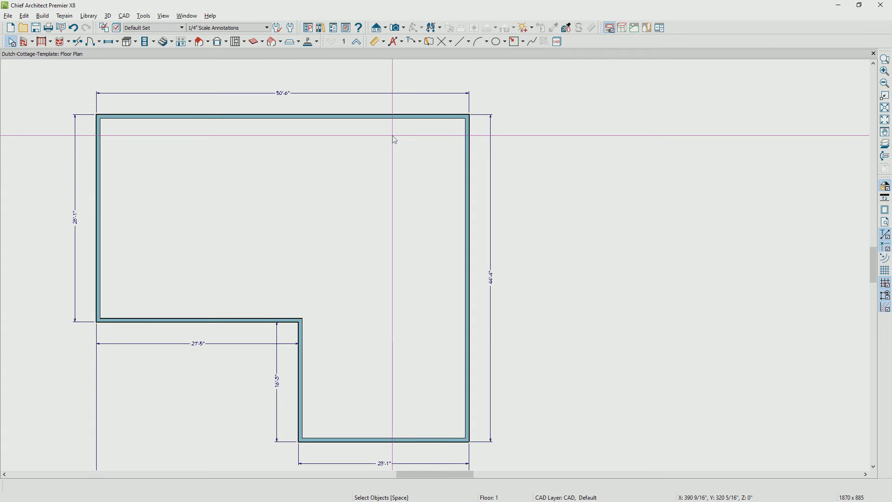
{"action": "left_click", "coordinate": [471, 190]}
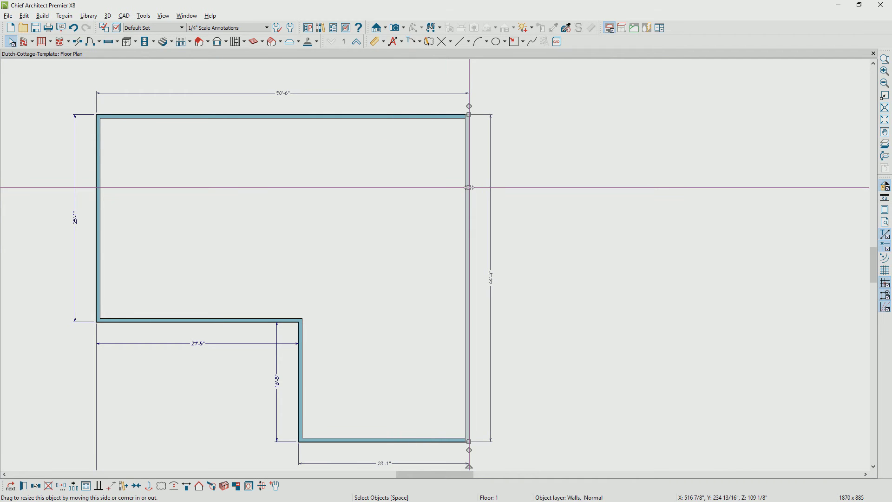
{"action": "left_click_drag", "start_coordinate": [470, 190], "coordinate": [419, 195]}
{"action": "left_click", "coordinate": [250, 97]}
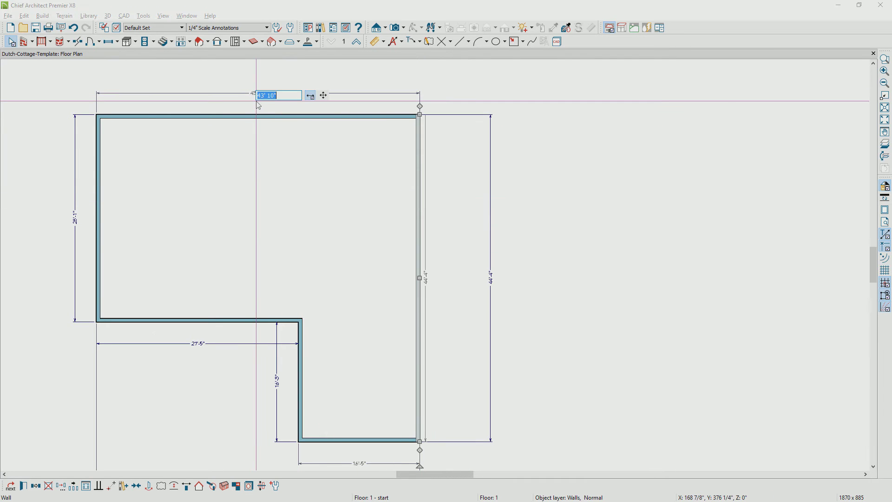
{"action": "type", "text": "40"}
{"action": "key", "text": "Return"}
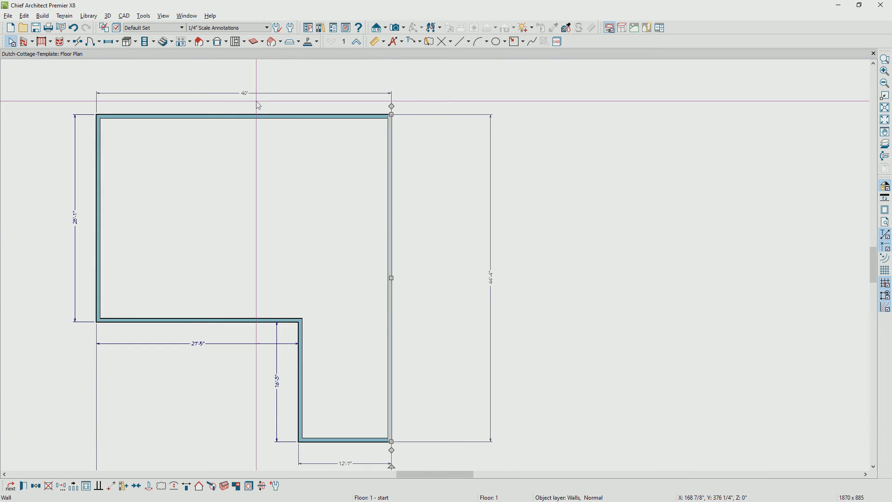
Step: Set the overall depth to 50' and the garage leg width to 20'
{"action": "left_click", "coordinate": [358, 440]}
{"action": "left_click", "coordinate": [492, 278]}
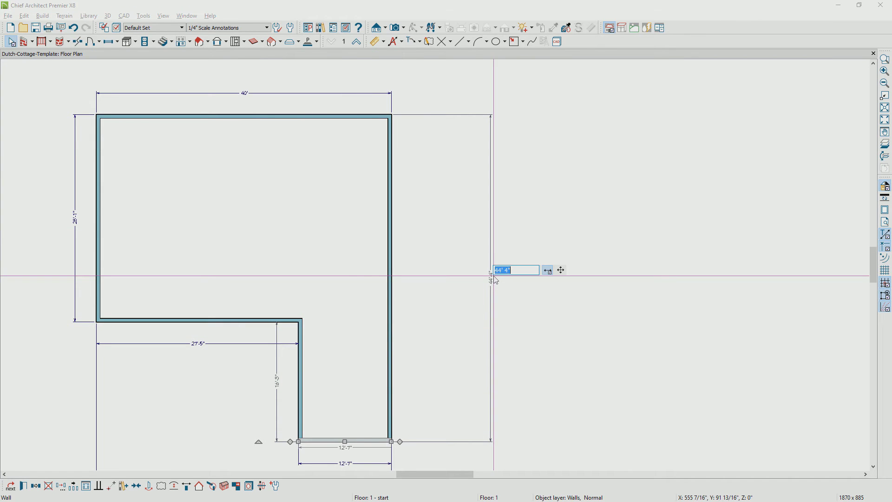
{"action": "type", "text": "50"}
{"action": "key", "text": "Return"}
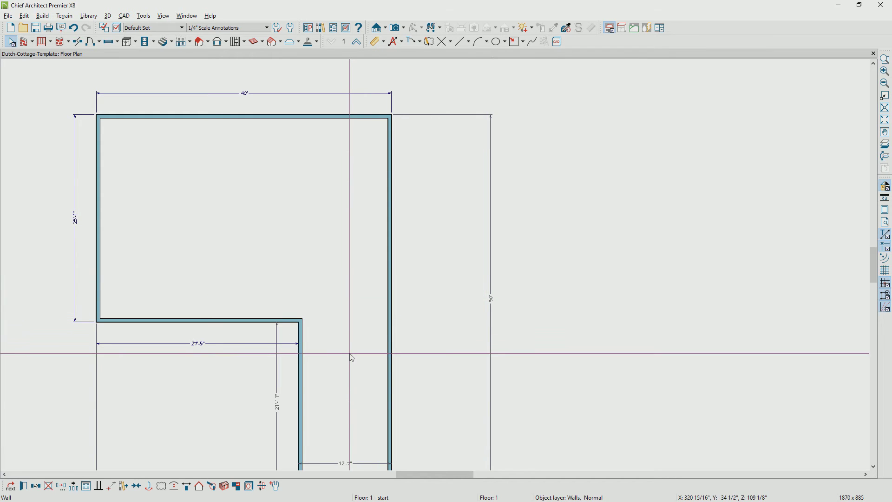
{"action": "left_click", "coordinate": [329, 417]}
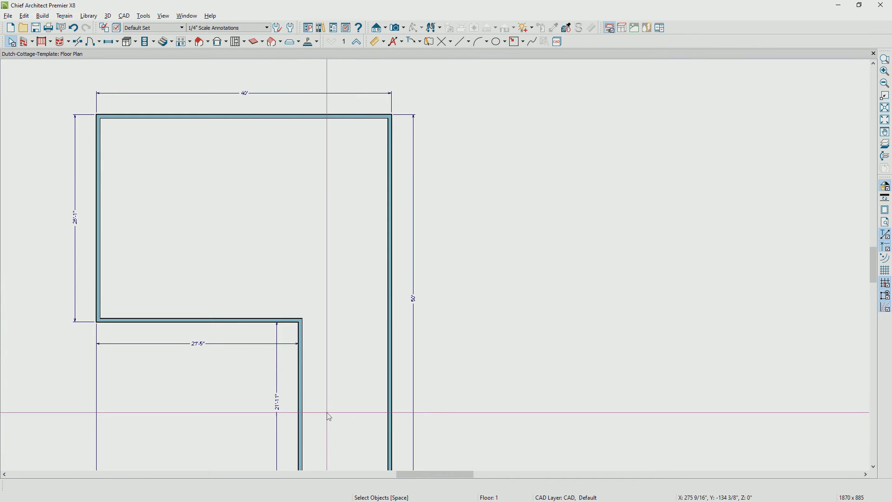
{"action": "left_click", "coordinate": [300, 409]}
{"action": "left_click", "coordinate": [213, 345]}
{"action": "type", "text": "20"}
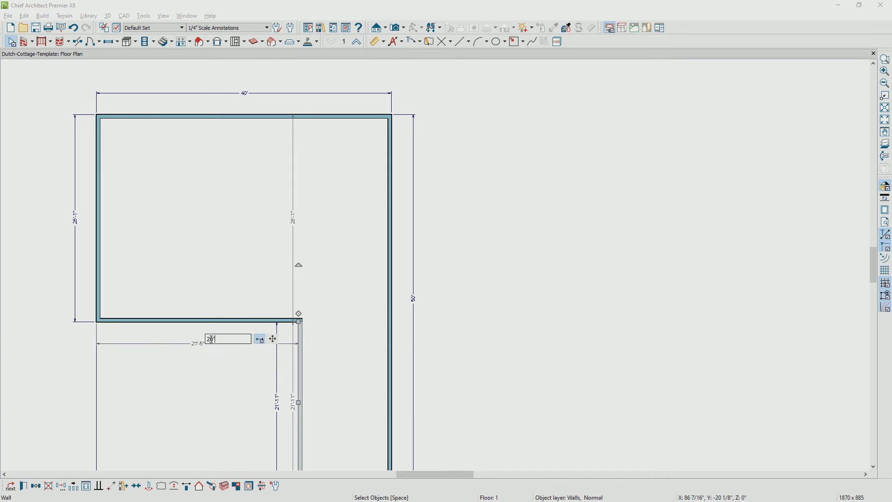
{"action": "key", "text": "Return"}
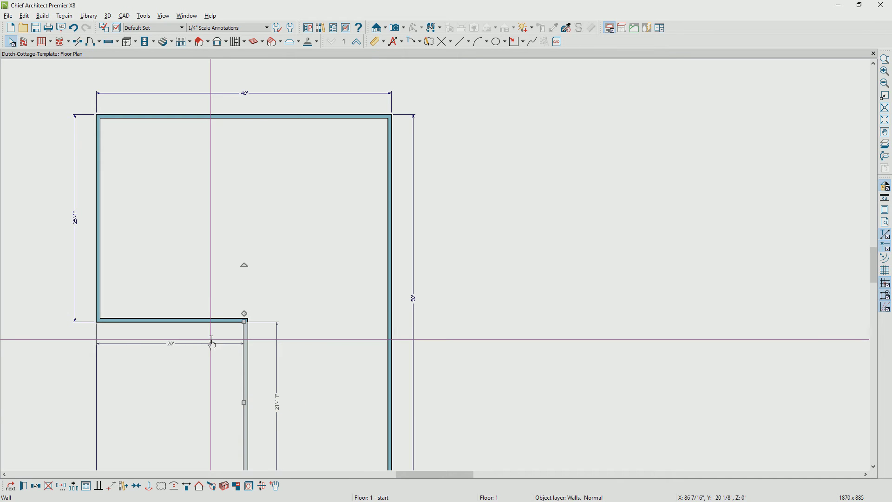
Step: Set the inner L wall's depth dimension to 30' and center the outline in the plan
{"action": "left_click", "coordinate": [197, 322]}
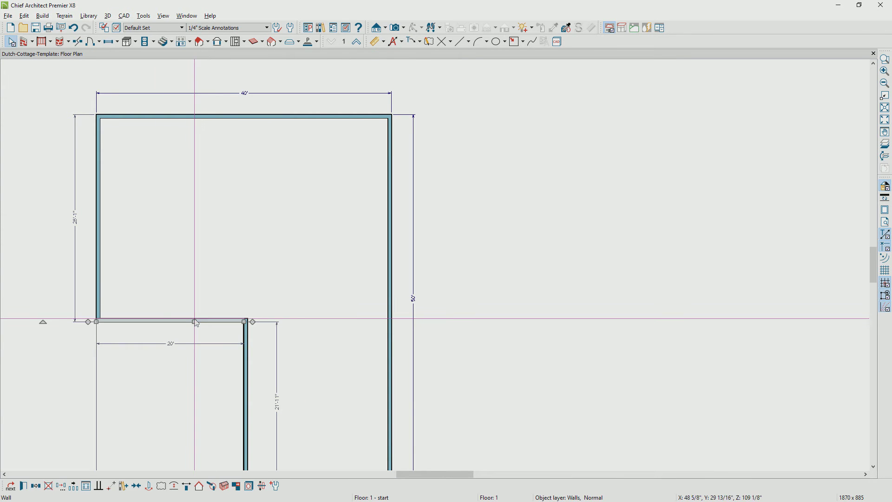
{"action": "left_click", "coordinate": [76, 220]}
{"action": "type", "text": "30"}
{"action": "key", "text": "Return"}
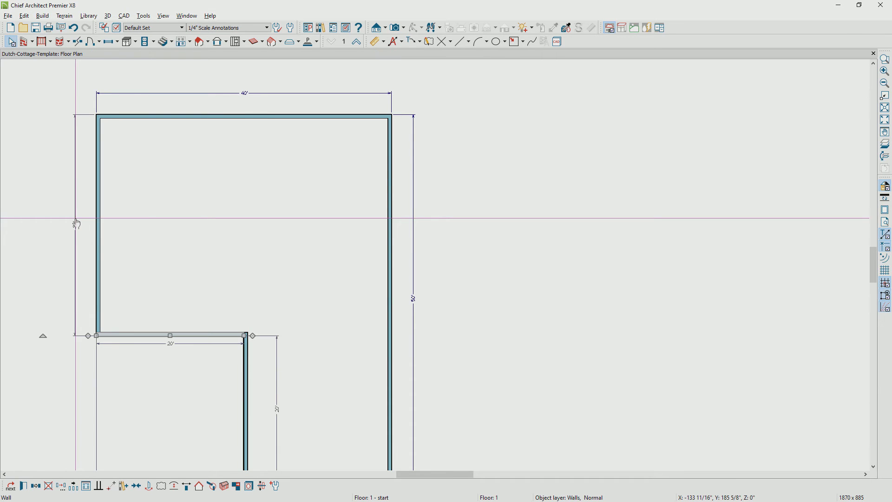
{"action": "scroll", "coordinate": [213, 233], "scroll_direction": "down", "scroll_amount": 2}
{"action": "middle_click_drag", "start_coordinate": [284, 233], "coordinate": [322, 208]}
{"action": "key", "text": "space"}
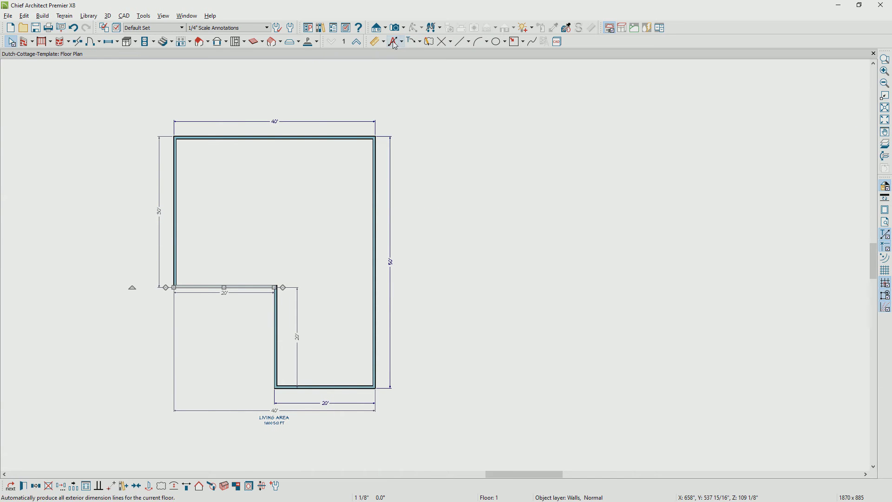
Step: Regenerate the exterior dimensions and extend the inner L wall across to the right exterior wall
{"action": "left_click", "coordinate": [408, 42]}
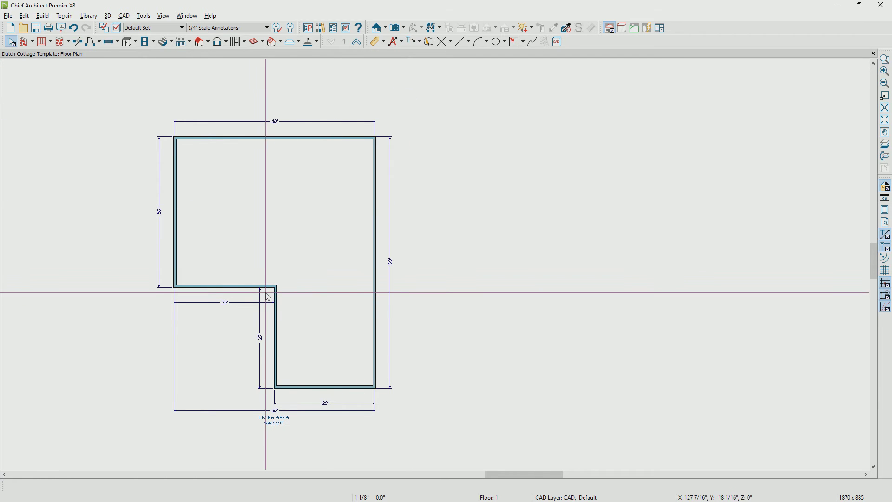
{"action": "key", "text": "space"}
{"action": "left_click", "coordinate": [247, 288]}
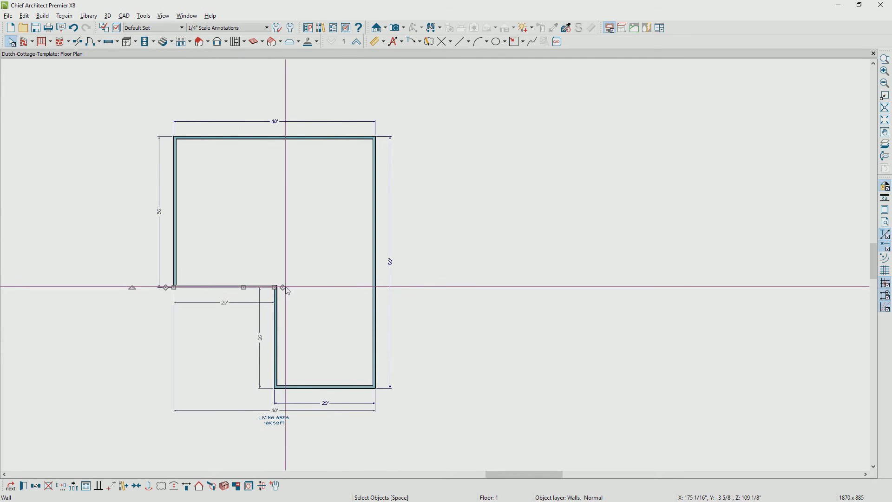
{"action": "left_click_drag", "start_coordinate": [275, 288], "coordinate": [374, 289]}
{"action": "scroll", "coordinate": [336, 326], "scroll_direction": "up", "scroll_amount": 3}
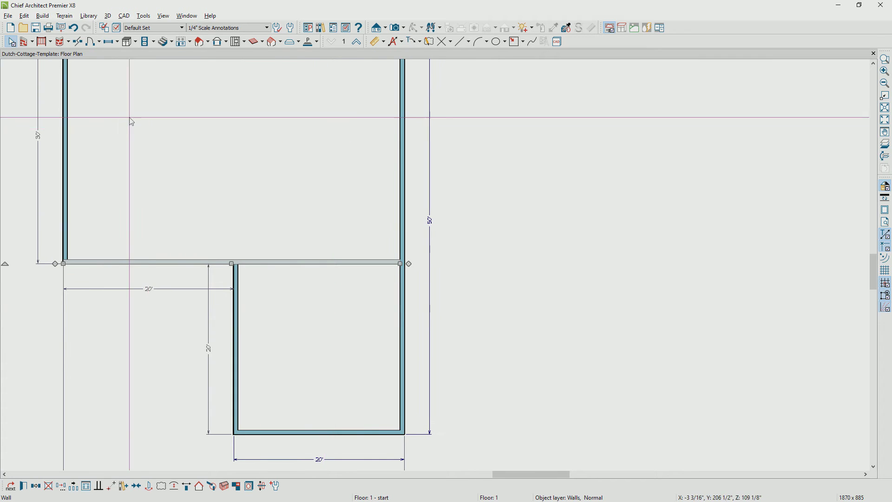
Step: Extend the interior vertical wall up to the top exterior wall
{"action": "left_click", "coordinate": [79, 42]}
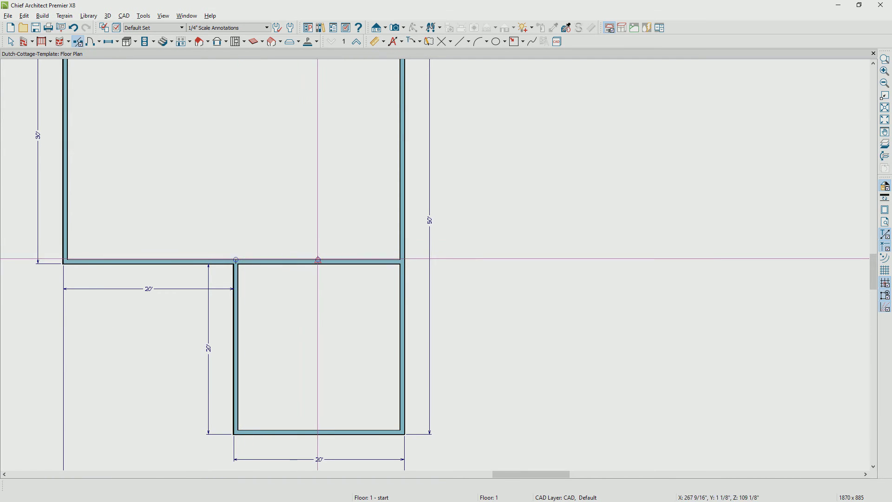
{"action": "key", "text": "Up"}
{"action": "key", "text": "Left"}
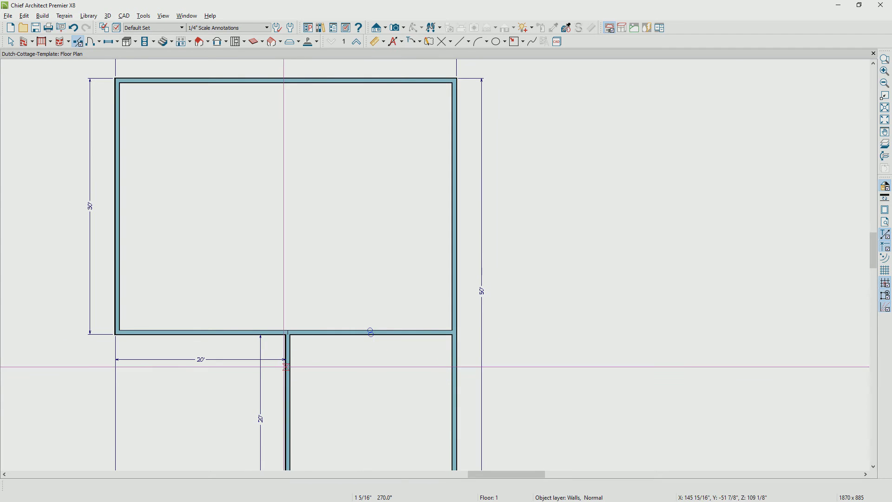
{"action": "left_click", "coordinate": [288, 339]}
{"action": "left_click_drag", "start_coordinate": [291, 340], "coordinate": [295, 85]}
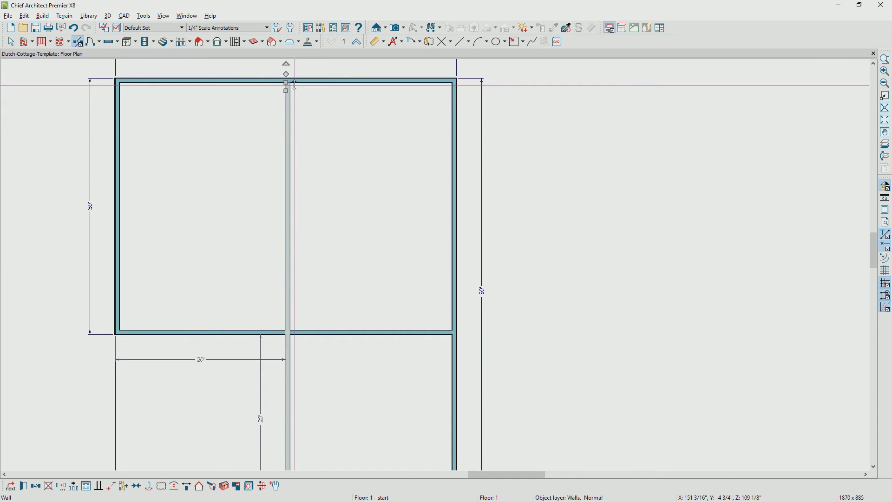
Step: Break the interior vertical wall at its junctions, then select it with the garage-dividing wall
{"action": "left_click", "coordinate": [78, 41]}
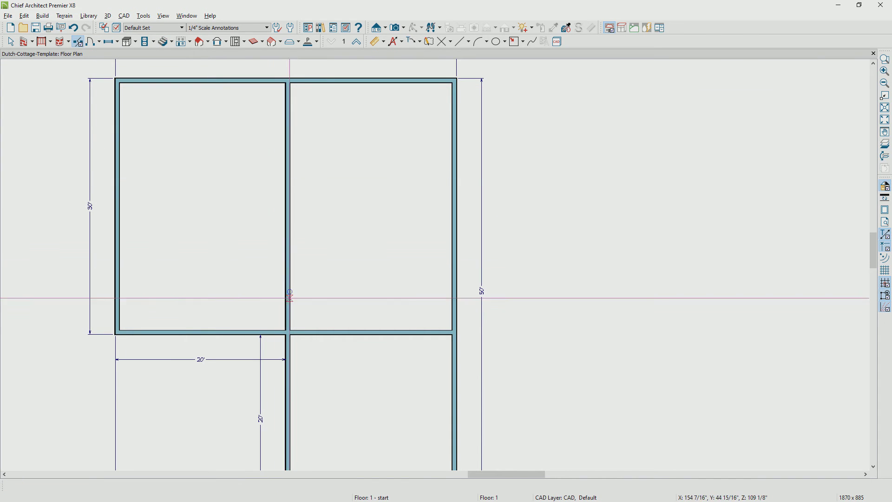
{"action": "left_click", "coordinate": [290, 293]}
{"action": "left_click", "coordinate": [289, 331]}
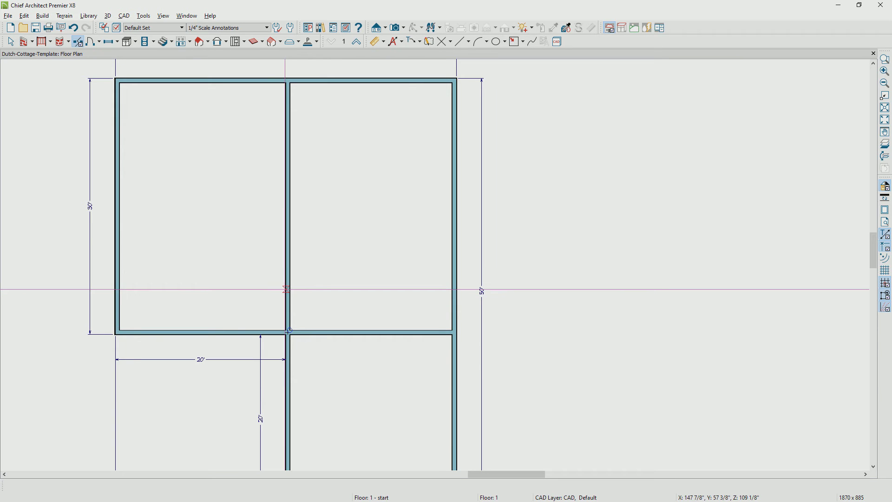
{"action": "left_click", "coordinate": [286, 289]}
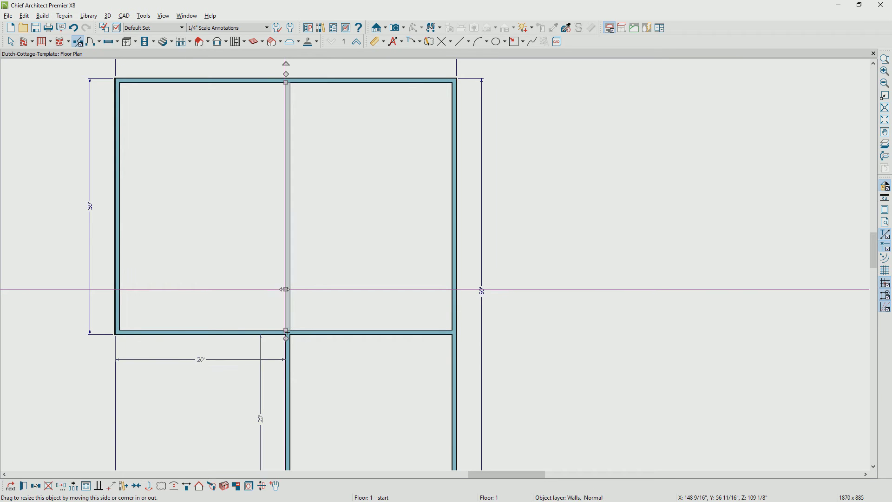
{"action": "left_click", "coordinate": [376, 334], "text": "shift"}
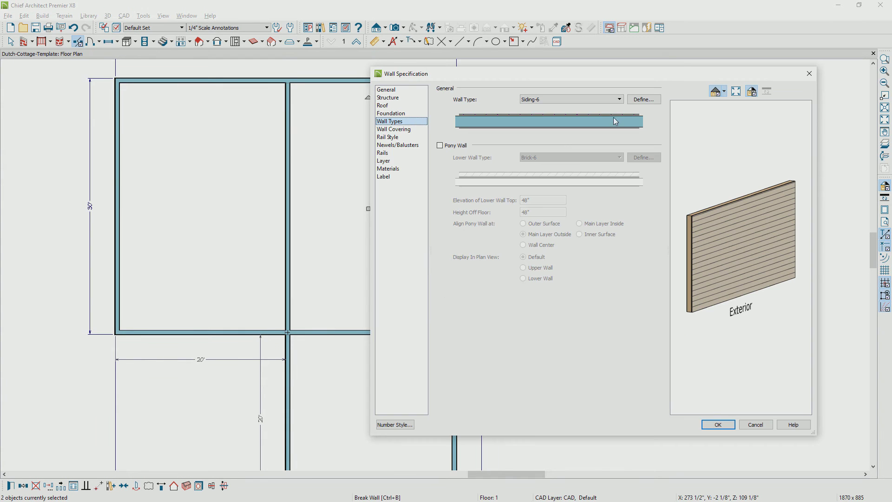
Step: Change the two selected walls' type to Interior-6
{"action": "left_click", "coordinate": [620, 99]}
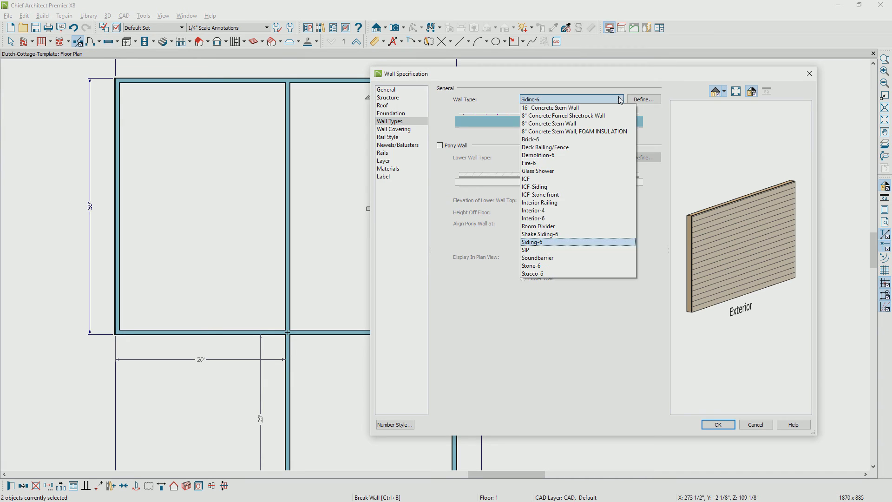
{"action": "left_click", "coordinate": [542, 219]}
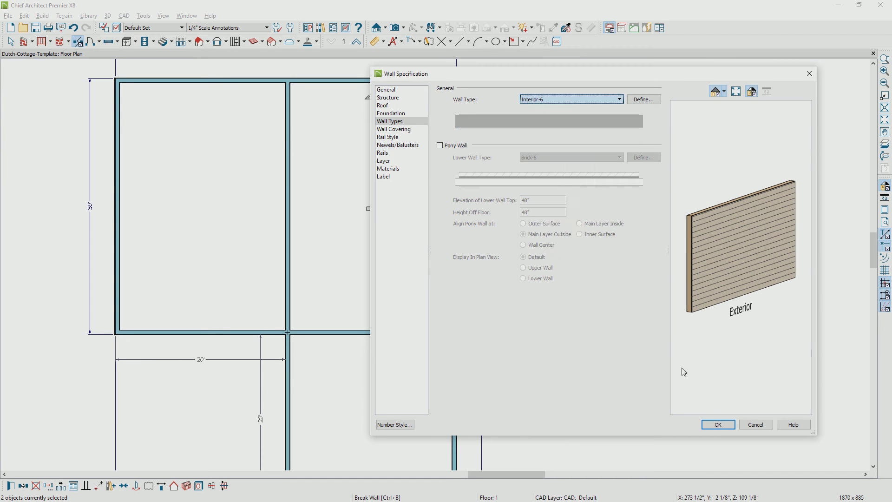
{"action": "left_click", "coordinate": [712, 424]}
{"action": "key", "text": "space"}
Step: Make the main block's vertical dividing wall invisible
{"action": "left_click", "coordinate": [284, 284]}
{"action": "double_click", "coordinate": [283, 284]}
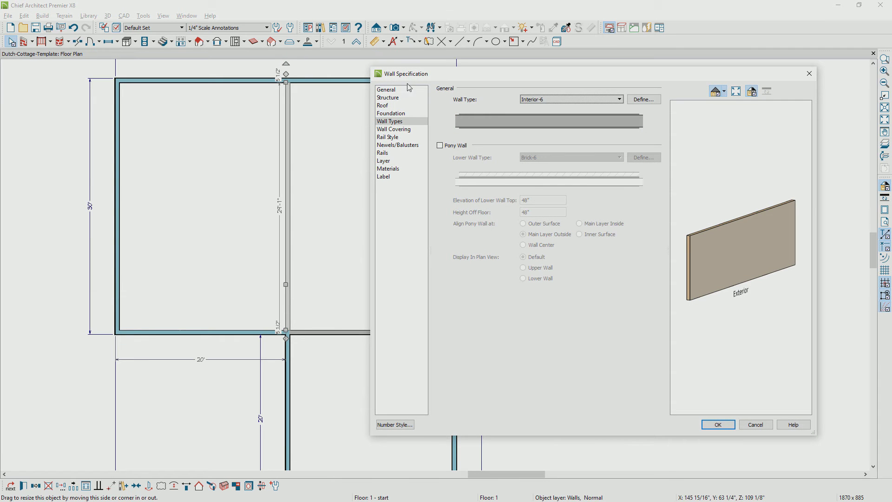
{"action": "left_click", "coordinate": [408, 90]}
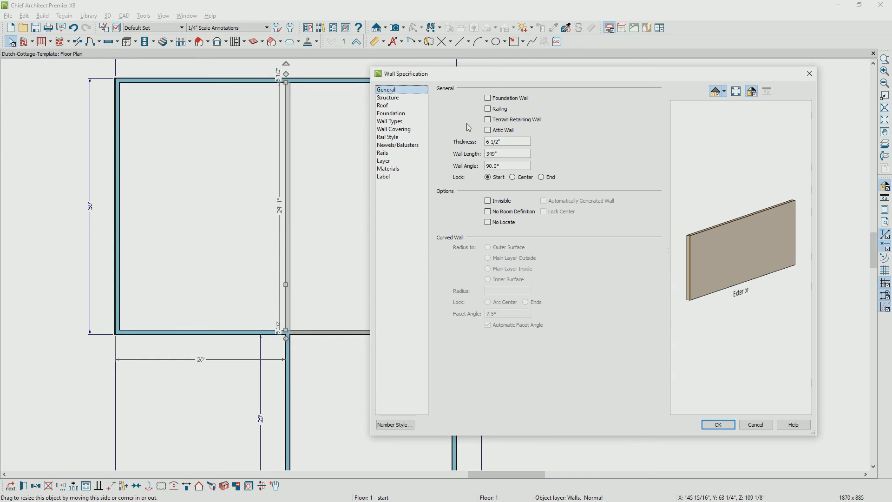
{"action": "left_click", "coordinate": [488, 201]}
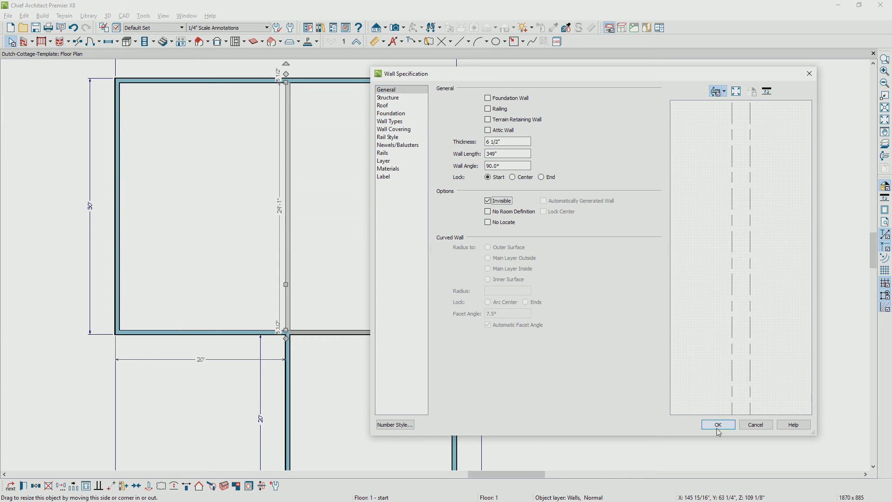
{"action": "left_click", "coordinate": [716, 425]}
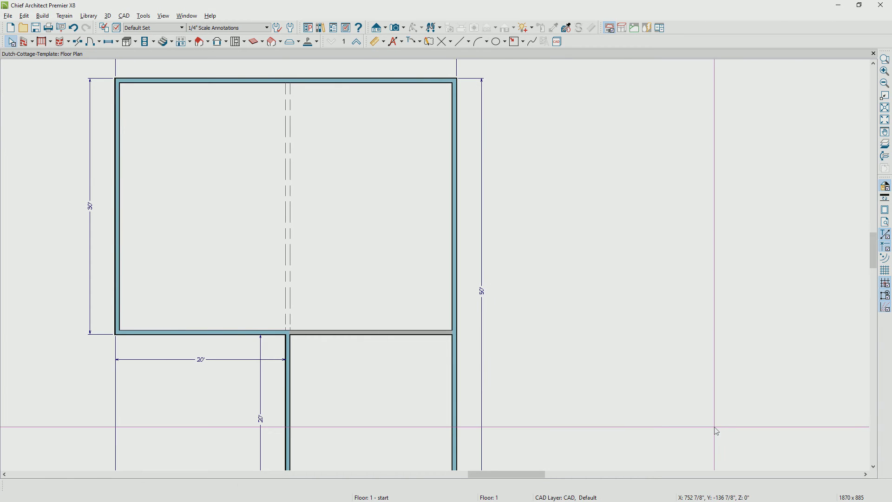
Step: Draw vertical and horizontal straight interior walls forming two 15' rooms, then refresh exterior dimensions
{"action": "left_click", "coordinate": [32, 42]}
{"action": "left_click", "coordinate": [37, 64]}
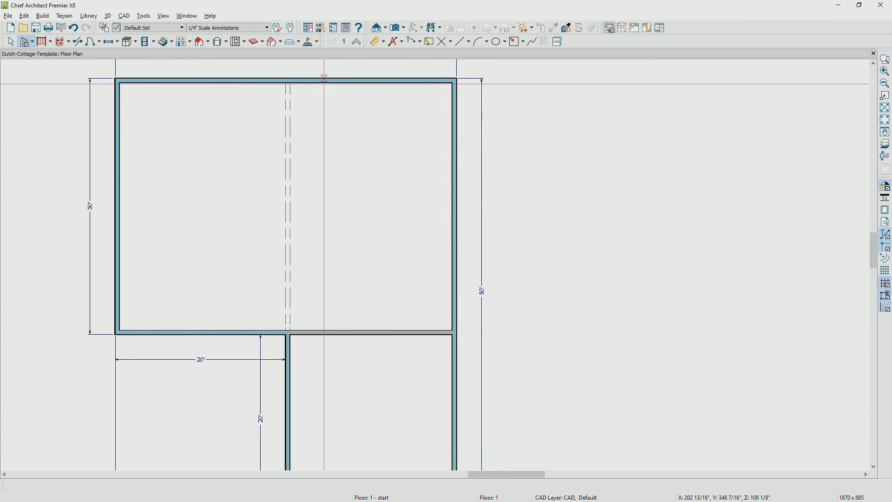
{"action": "left_click_drag", "start_coordinate": [325, 78], "coordinate": [338, 334]}
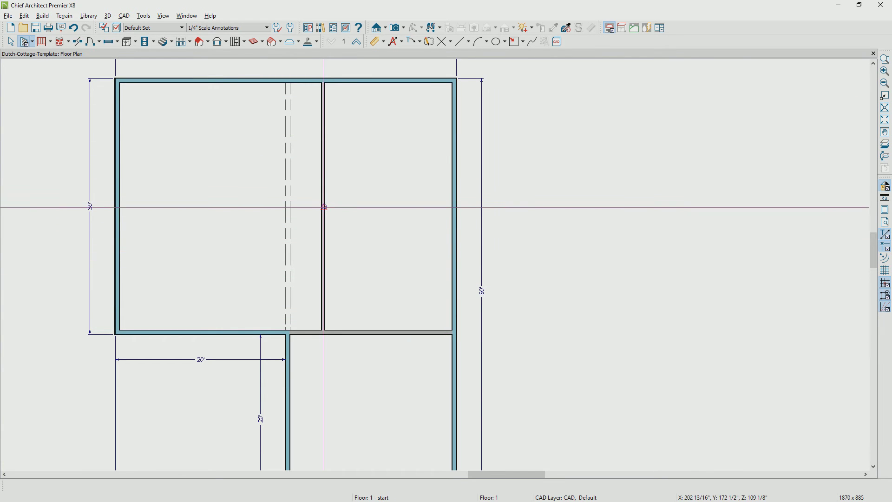
{"action": "left_click_drag", "start_coordinate": [325, 207], "coordinate": [451, 209]}
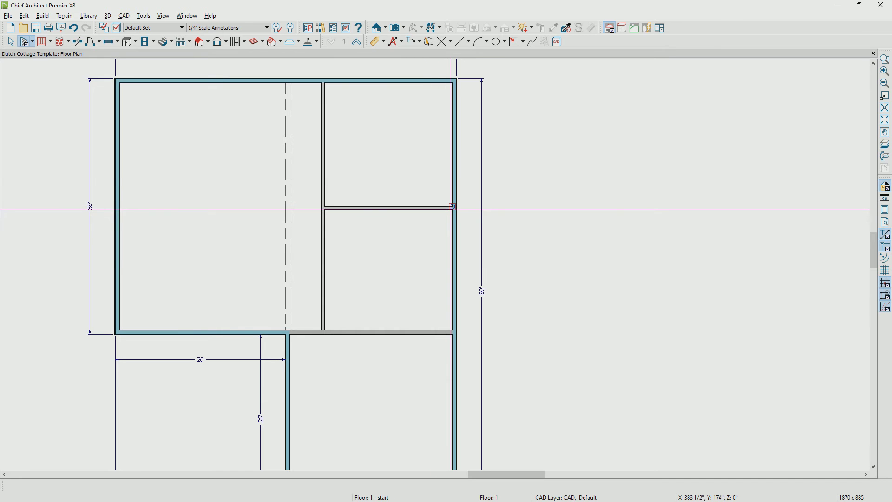
{"action": "left_click", "coordinate": [396, 44]}
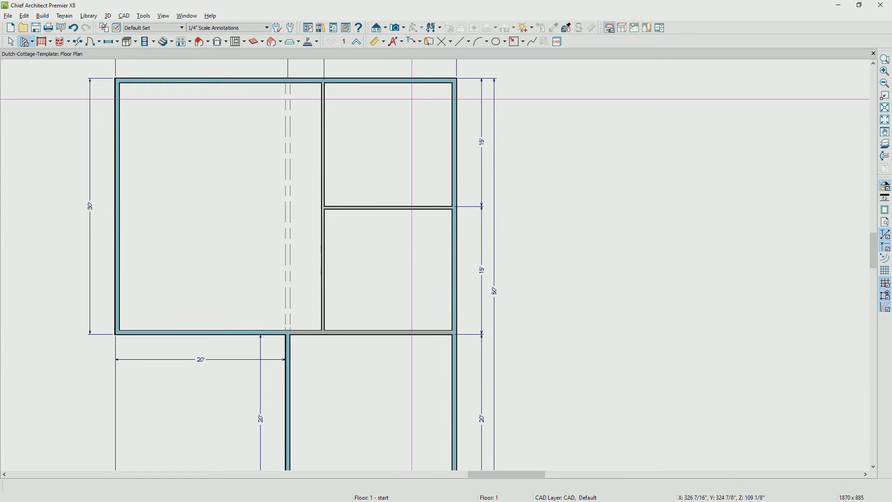
Step: Zoom to the top-right corner and turn off display of the Walls, Layers layer
{"action": "scroll", "coordinate": [679, 199], "scroll_direction": "down", "scroll_amount": 2}
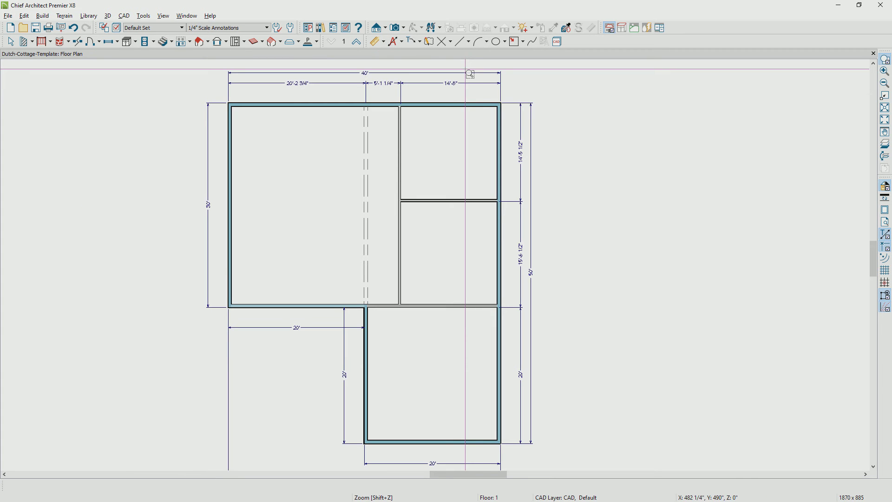
{"action": "left_click_drag", "start_coordinate": [466, 68], "coordinate": [534, 147]}
{"action": "scroll", "coordinate": [463, 259], "scroll_direction": "up", "scroll_amount": 3}
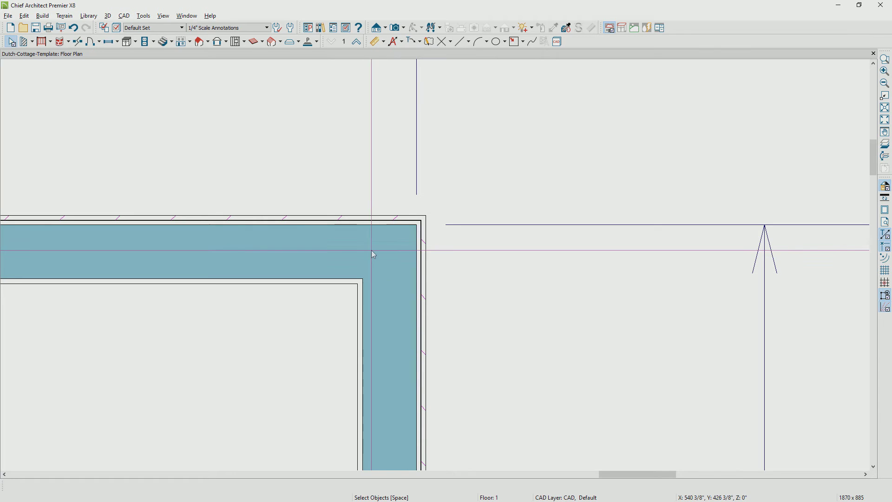
{"action": "left_click", "coordinate": [329, 252]}
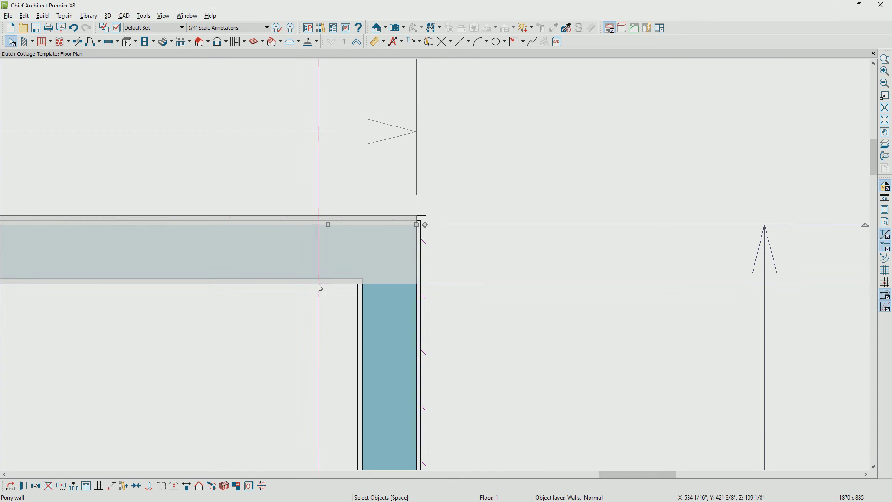
{"action": "left_click", "coordinate": [250, 487]}
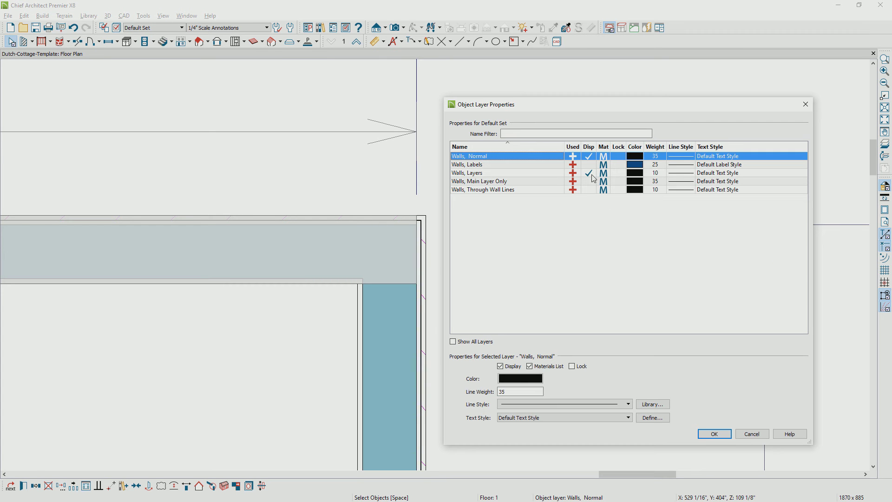
{"action": "left_click", "coordinate": [590, 174]}
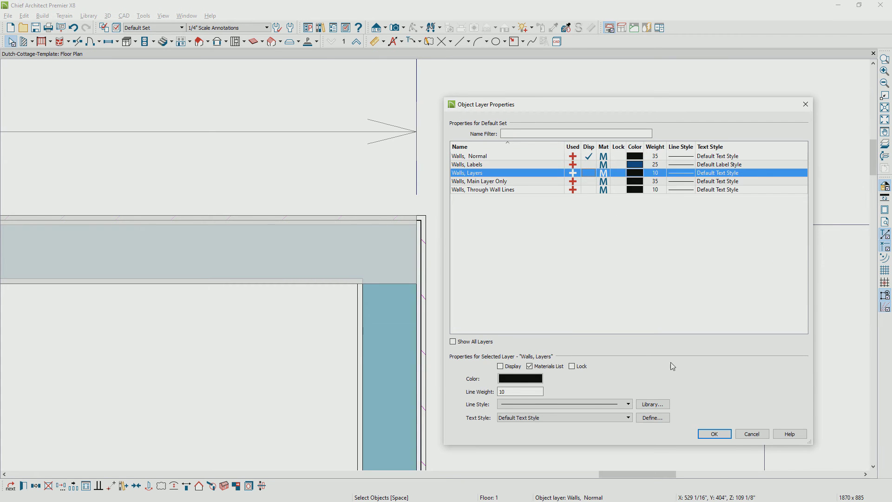
{"action": "left_click", "coordinate": [715, 434]}
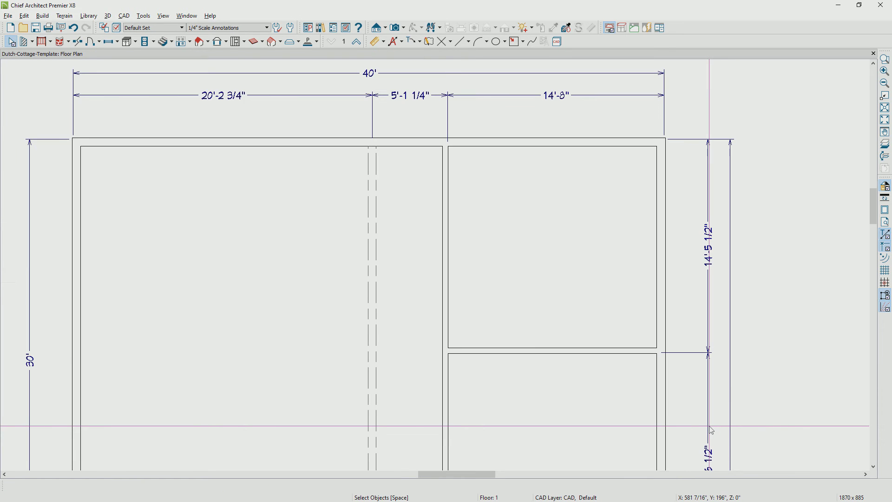
Step: Draw an interior dimension across the upper block's rooms, showing the manual dimensions layer
{"action": "left_click", "coordinate": [384, 41]}
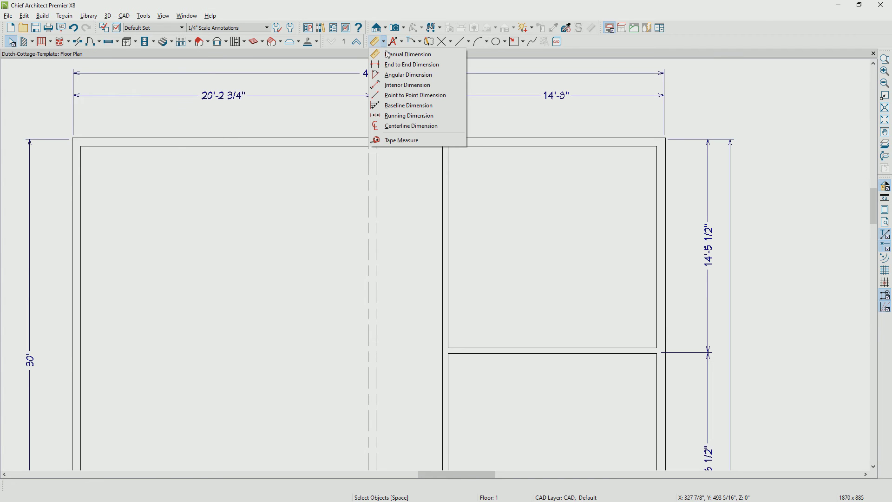
{"action": "left_click", "coordinate": [403, 85]}
{"action": "left_click_drag", "start_coordinate": [81, 190], "coordinate": [672, 202]}
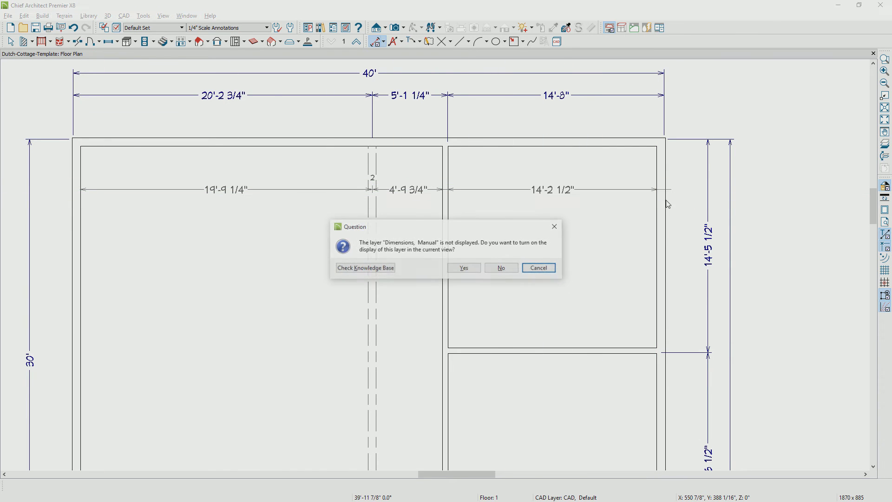
{"action": "left_click", "coordinate": [471, 272]}
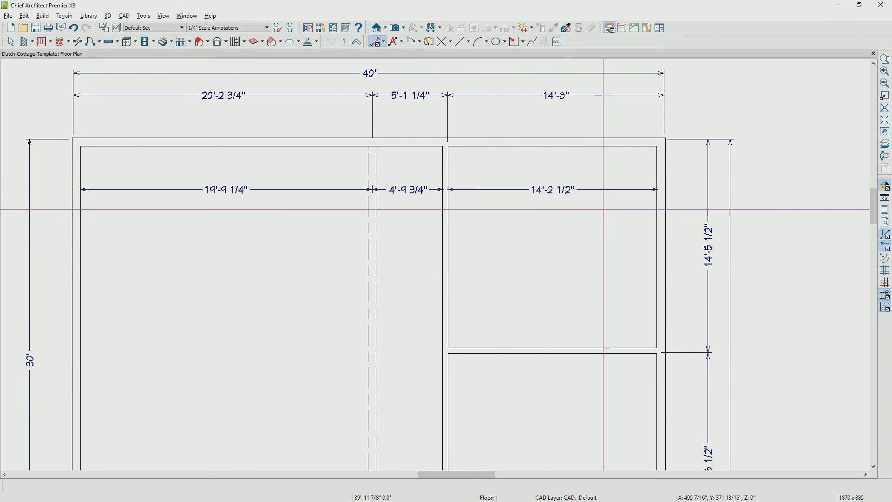
{"action": "scroll", "coordinate": [605, 210], "scroll_direction": "up", "scroll_amount": 4}
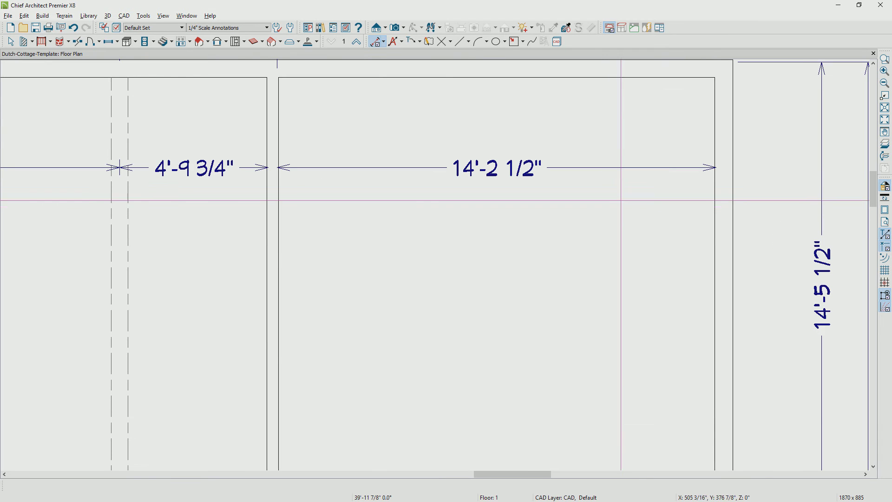
{"action": "key", "text": "Escape"}
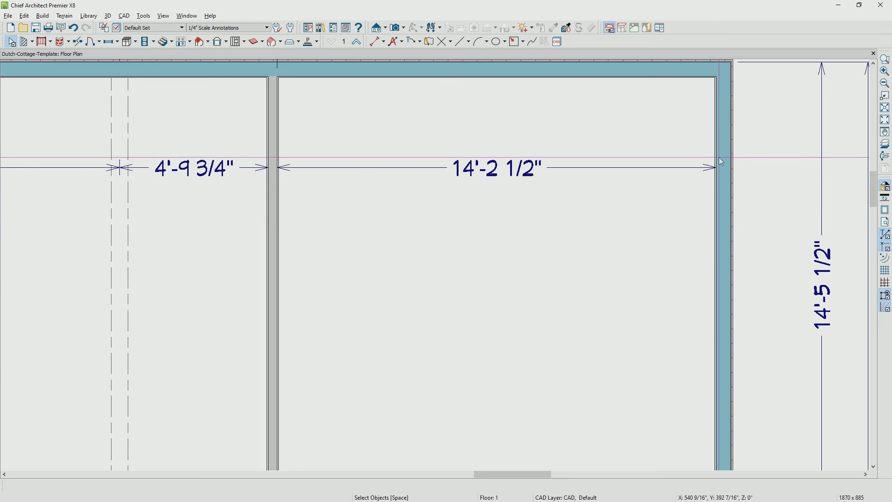
Step: Shorten the right room's dimension from 14'-2 1/2" to 14'-2"
{"action": "scroll", "coordinate": [721, 154], "scroll_direction": "up", "scroll_amount": 3}
{"action": "left_click", "coordinate": [633, 183]}
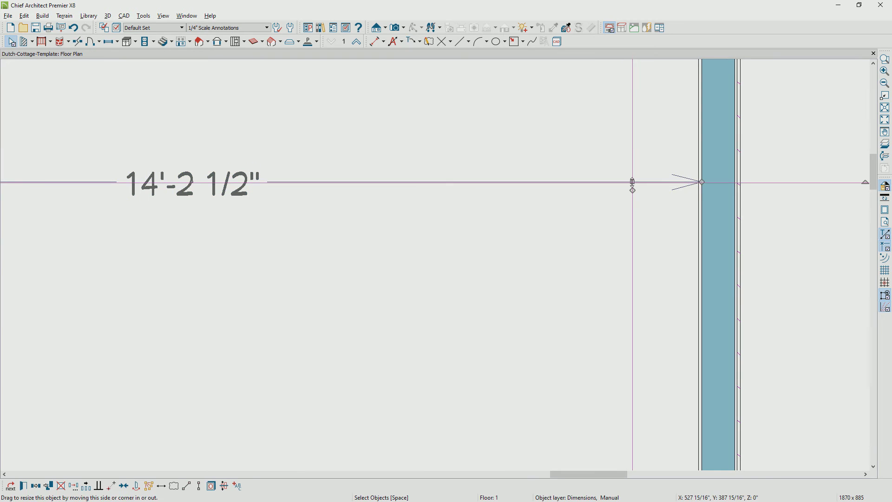
{"action": "left_click_drag", "start_coordinate": [703, 182], "coordinate": [698, 182]}
{"action": "scroll", "coordinate": [699, 182], "scroll_direction": "down", "scroll_amount": 3}
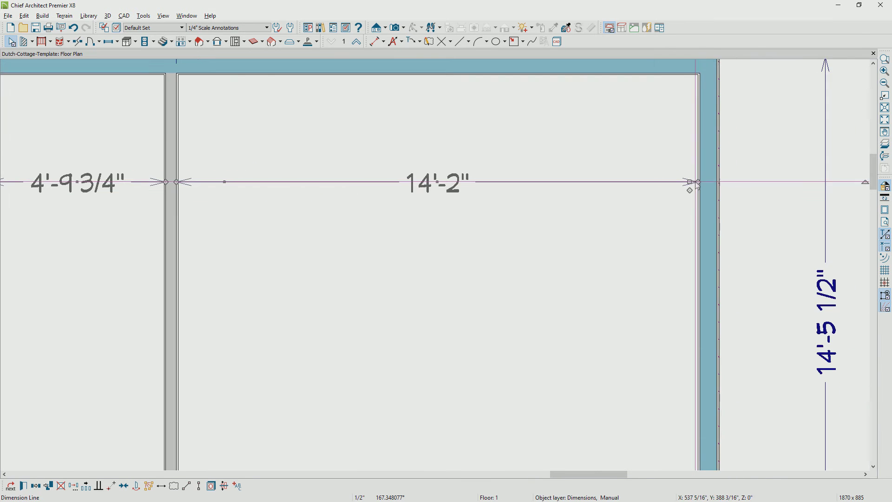
Step: Switch the annotation set to NKBA General Annotations
{"action": "left_click", "coordinate": [231, 28]}
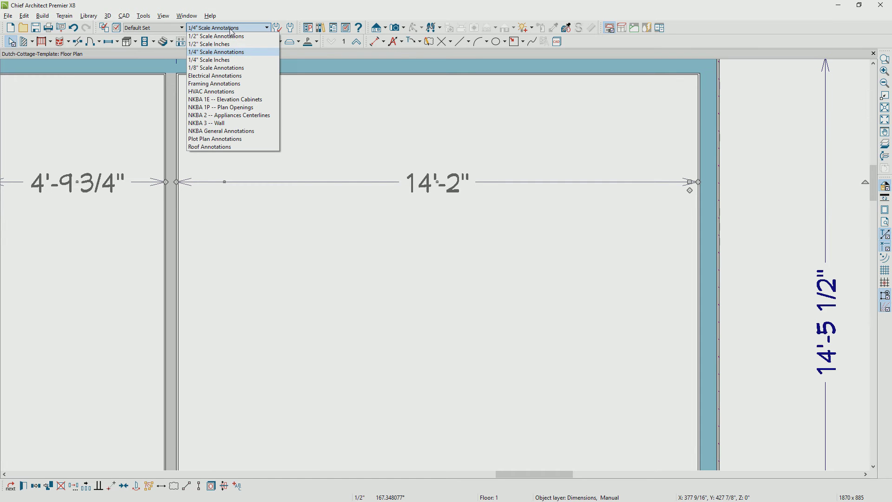
{"action": "left_click", "coordinate": [199, 133]}
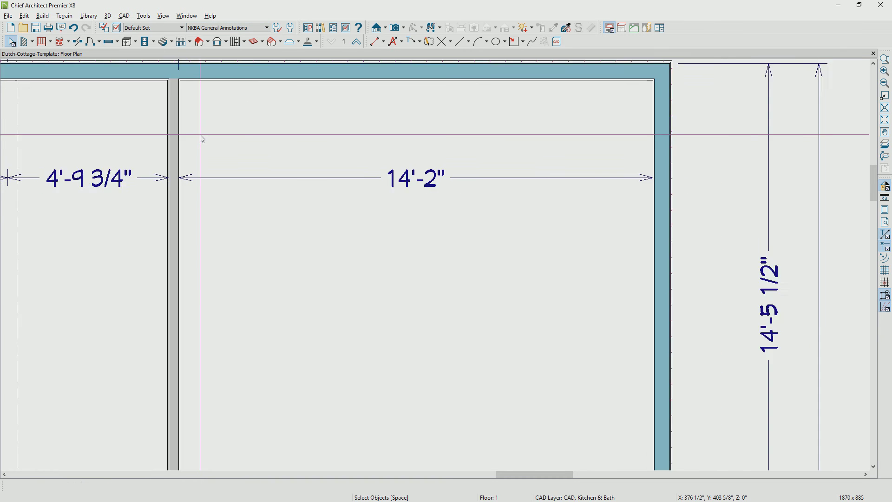
{"action": "scroll", "coordinate": [203, 139], "scroll_direction": "down", "scroll_amount": 5}
{"action": "middle_click_drag", "start_coordinate": [414, 134], "coordinate": [423, 147]}
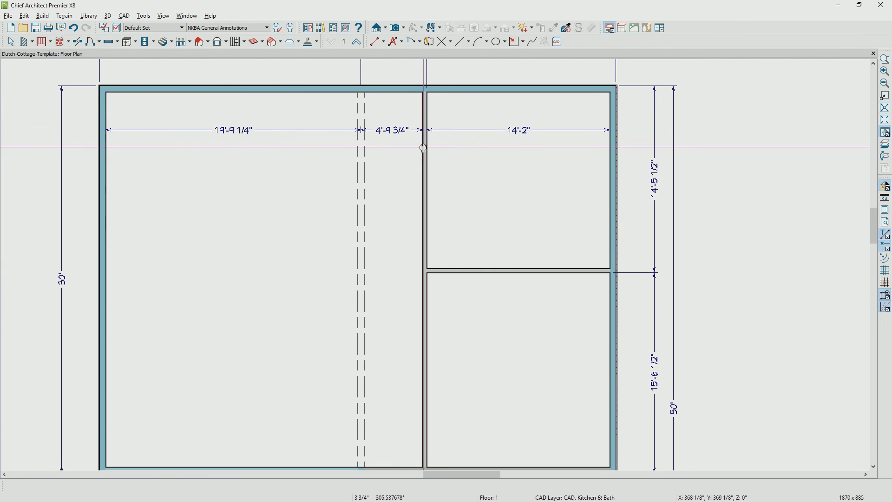
Step: Dimension the upper block from left wall to right wall, then open Dimension Defaults
{"action": "left_click", "coordinate": [377, 42]}
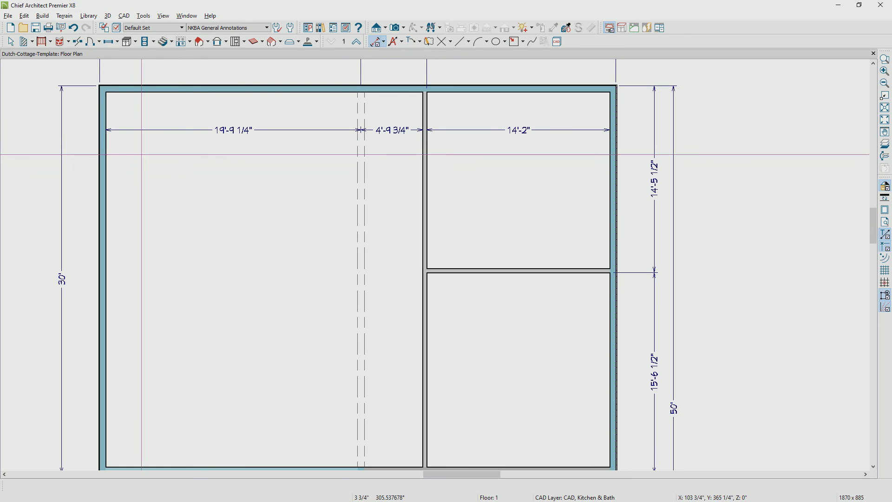
{"action": "left_click_drag", "start_coordinate": [106, 152], "coordinate": [609, 158]}
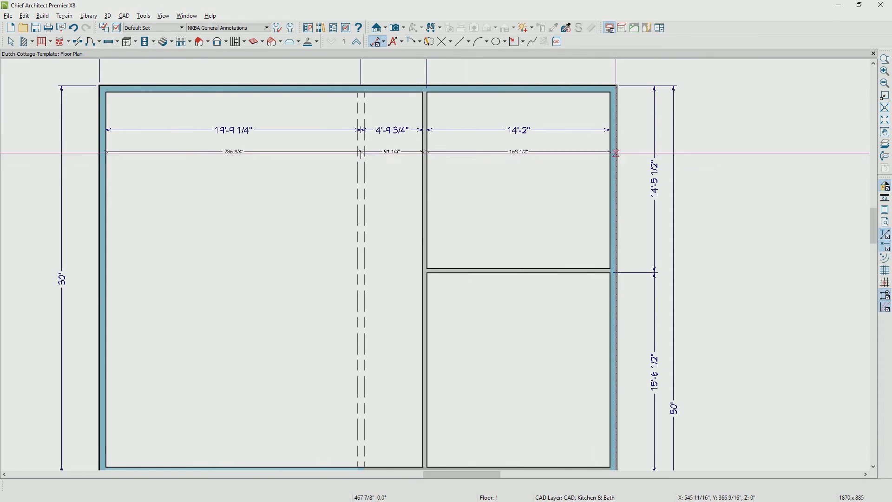
{"action": "scroll", "coordinate": [609, 158], "scroll_direction": "up", "scroll_amount": 5}
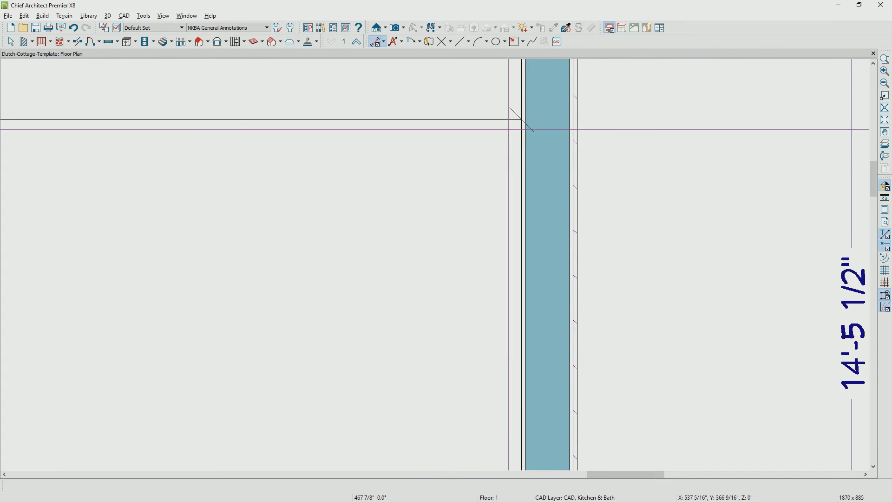
{"action": "left_click", "coordinate": [379, 47]}
{"action": "double_click", "coordinate": [379, 47]}
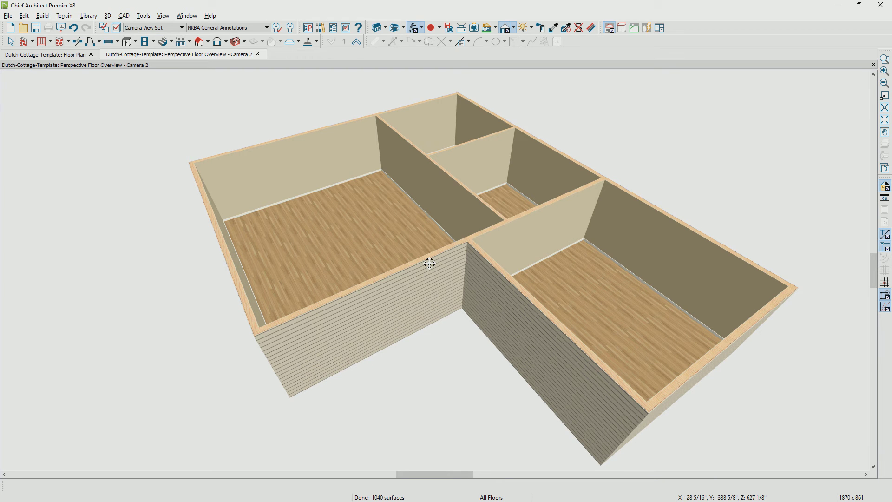
Step: Set the large right-hand room's type to Garage
{"action": "key", "text": "space"}
{"action": "double_click", "coordinate": [639, 314]}
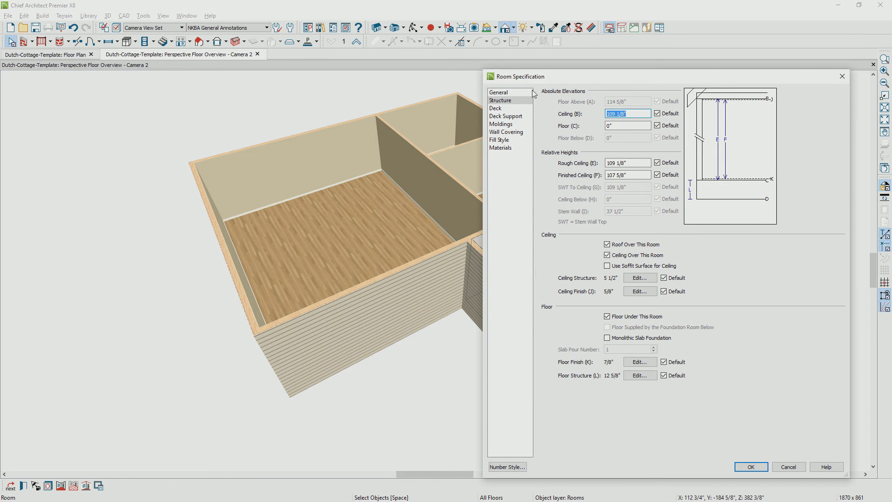
{"action": "left_click", "coordinate": [624, 114]}
{"action": "key", "text": "ctrl+shift+Tab"}
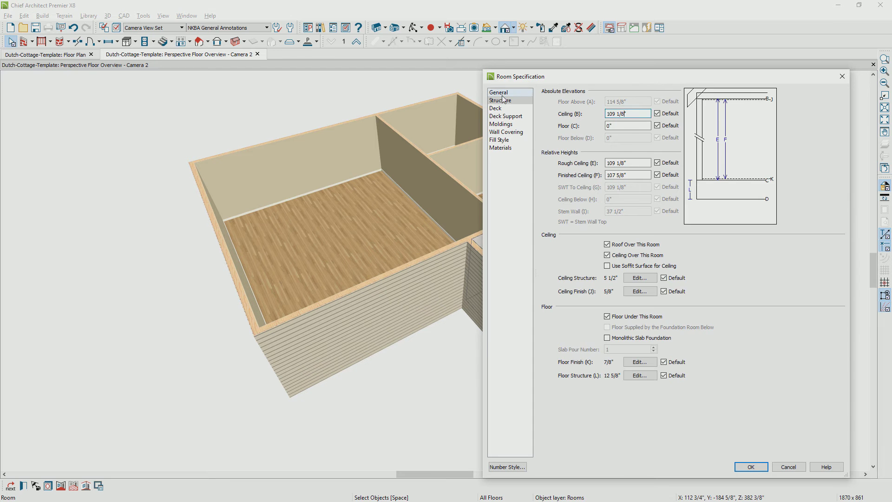
{"action": "left_click", "coordinate": [620, 102]}
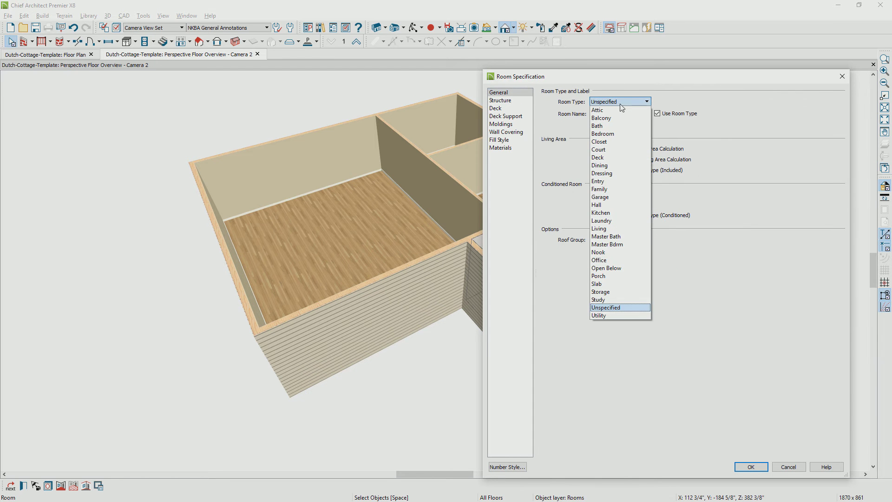
{"action": "left_click", "coordinate": [616, 197]}
{"action": "left_click", "coordinate": [745, 467]}
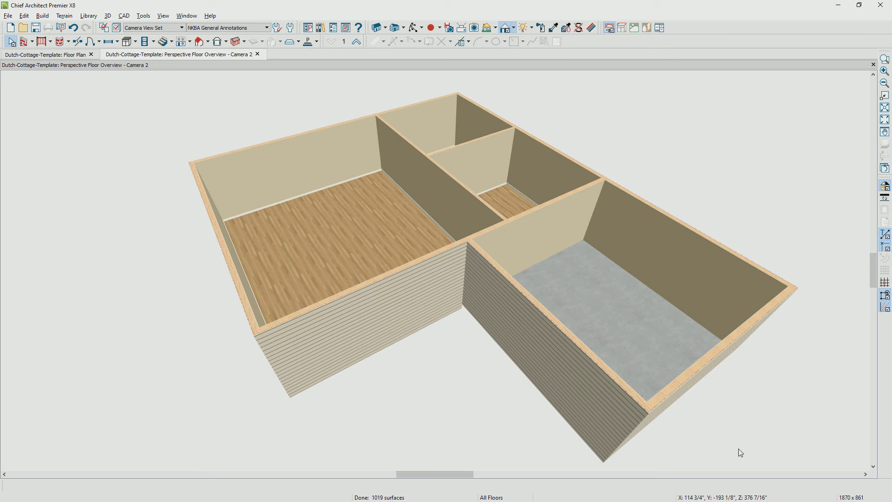
Step: Set the left room's type to Kitchen
{"action": "double_click", "coordinate": [342, 216]}
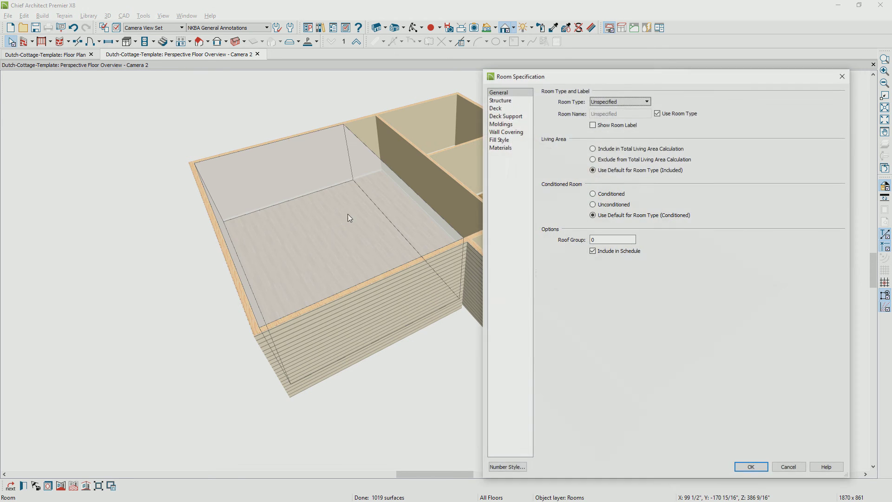
{"action": "left_click", "coordinate": [636, 101]}
{"action": "key", "text": "k"}
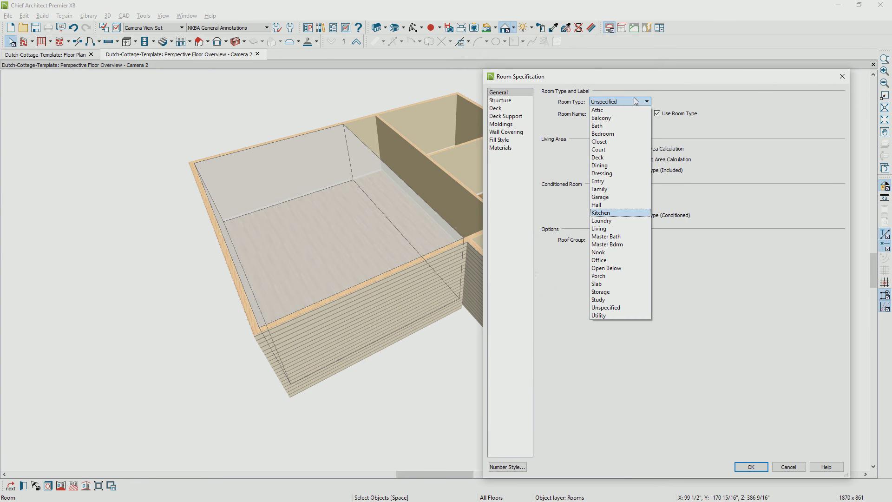
{"action": "key", "text": "Return"}
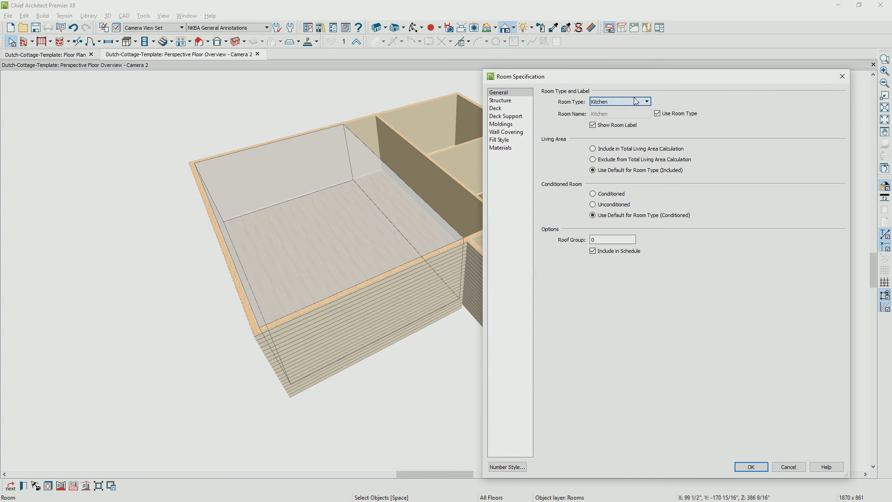
{"action": "left_click", "coordinate": [751, 466]}
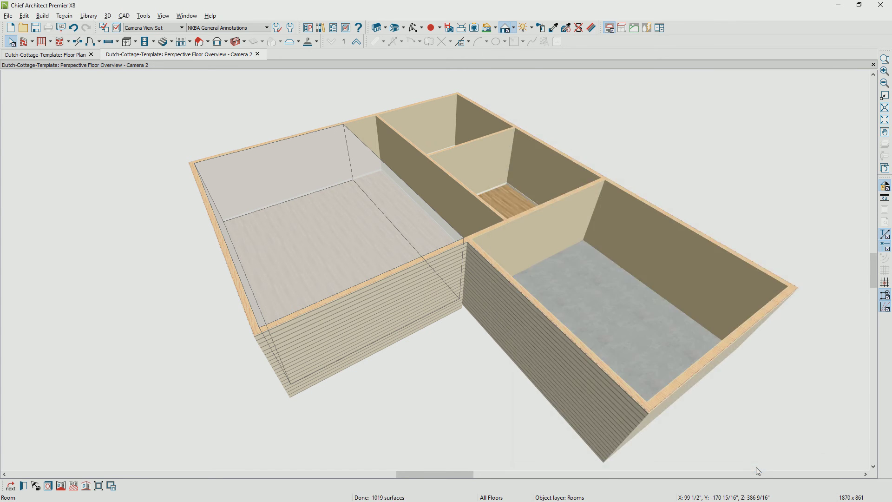
Step: Make the small middle room a Bedroom
{"action": "left_click", "coordinate": [506, 203]}
{"action": "double_click", "coordinate": [507, 203]}
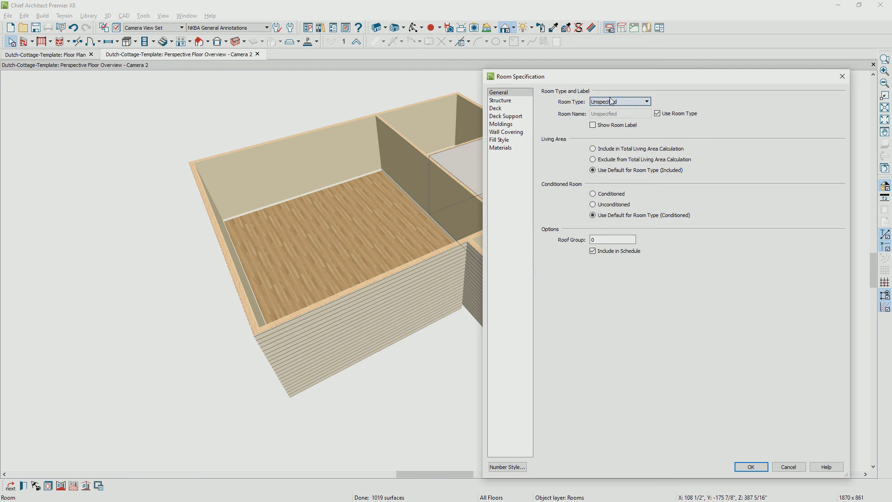
{"action": "left_click", "coordinate": [646, 101]}
{"action": "left_click", "coordinate": [612, 133]}
{"action": "key", "text": "Return"}
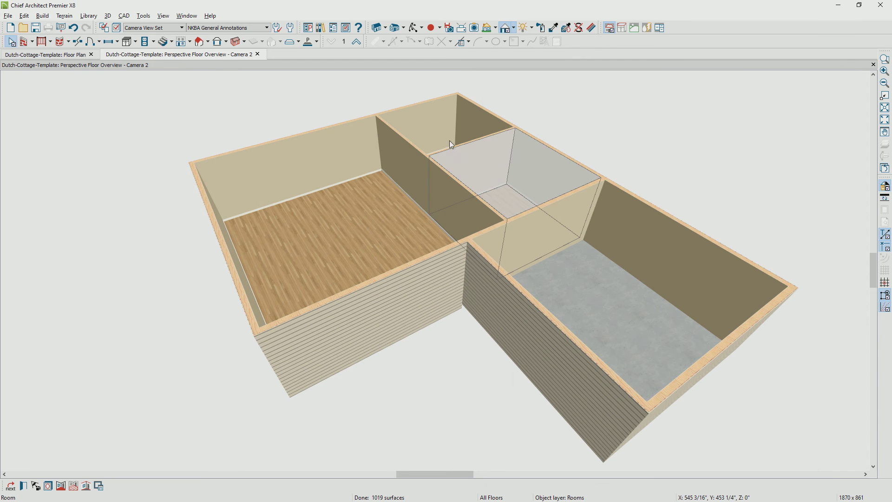
Step: Make the small back room a Bath
{"action": "left_click", "coordinate": [450, 140]}
{"action": "double_click", "coordinate": [450, 140]}
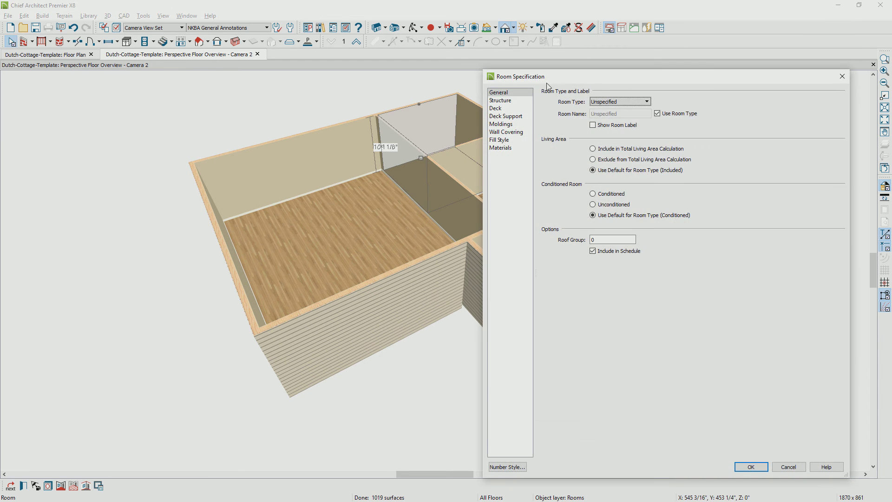
{"action": "left_click", "coordinate": [613, 102]}
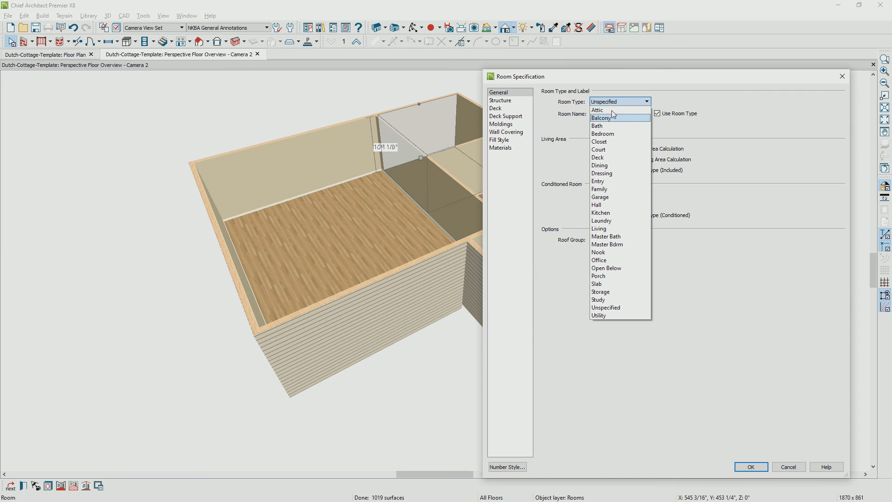
{"action": "left_click", "coordinate": [600, 126]}
{"action": "left_click", "coordinate": [751, 467]}
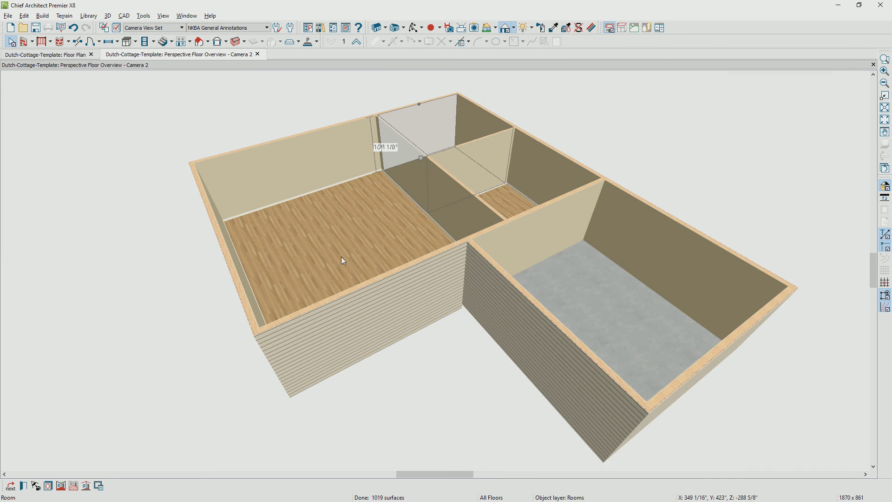
Step: Adjust the back wall of the left room, then deselect it
{"action": "left_click", "coordinate": [293, 168]}
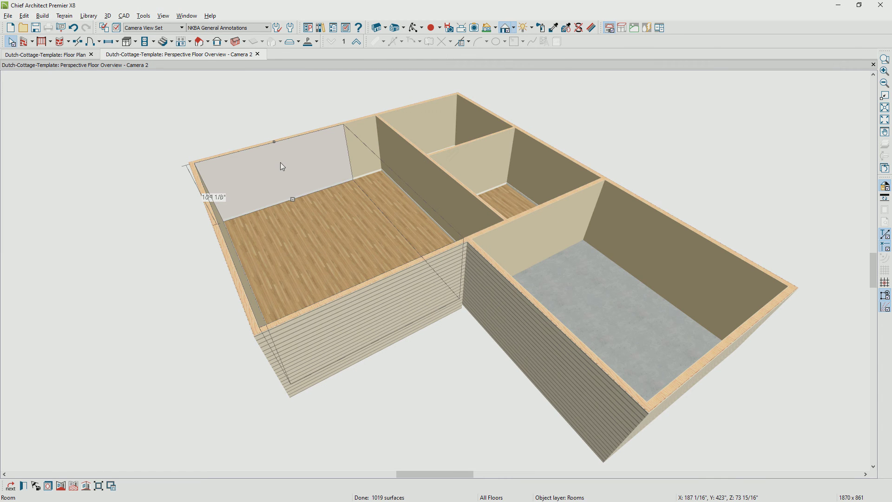
{"action": "mouse_move", "coordinate": [274, 141]}
{"action": "left_mouse_down"}
{"action": "mouse_move", "coordinate": [280, 102]}
{"action": "mouse_move", "coordinate": [275, 140]}
{"action": "left_mouse_up"}
{"action": "left_click", "coordinate": [373, 433]}
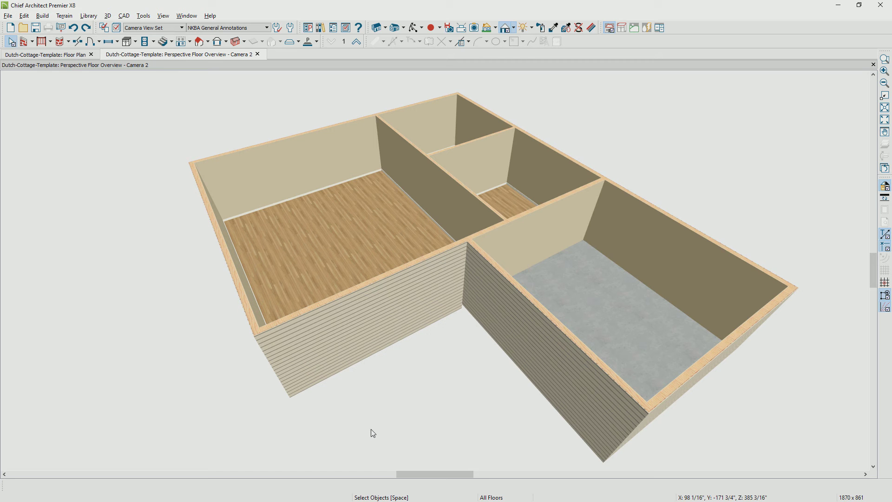
Step: Add a Brick-6 pony wall under the Siding-6 exterior walls, topping out at 36"
{"action": "double_click", "coordinate": [338, 328]}
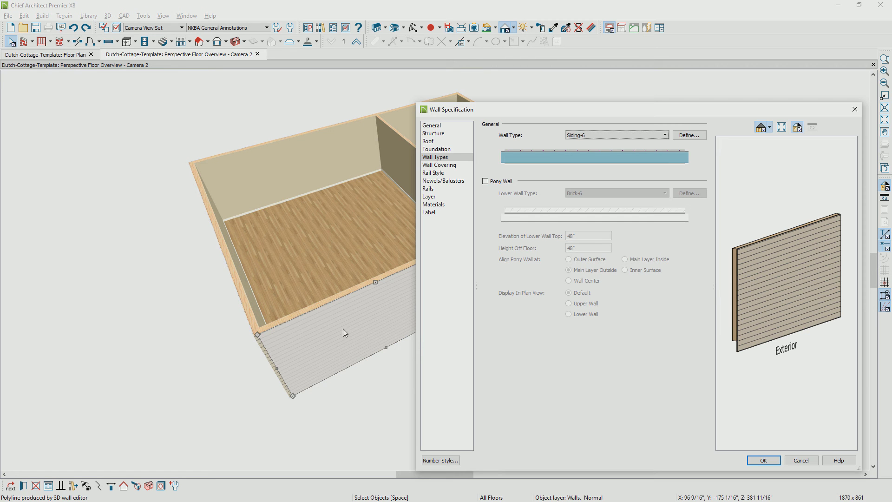
{"action": "left_click", "coordinate": [485, 182]}
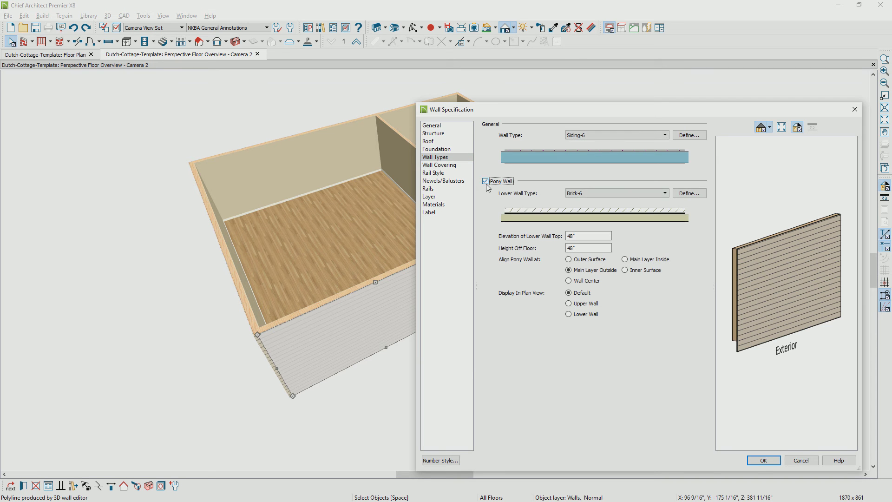
{"action": "left_click", "coordinate": [666, 192]}
{"action": "left_click", "coordinate": [666, 193]}
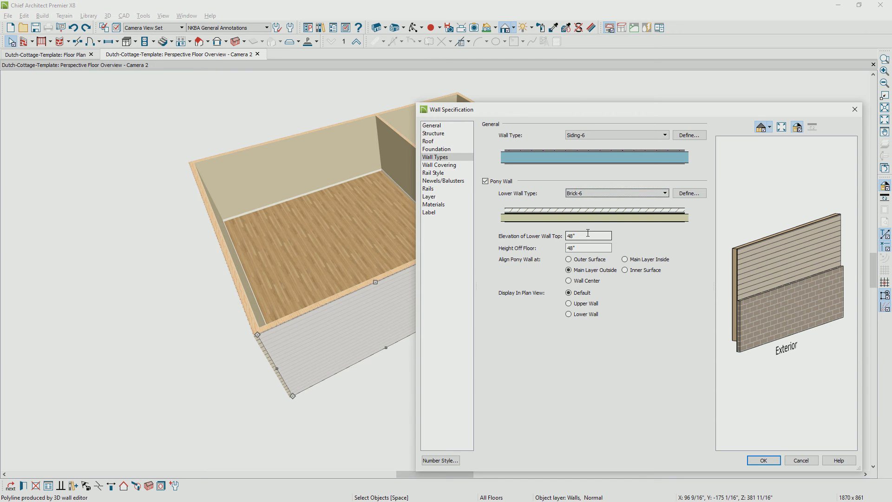
{"action": "double_click", "coordinate": [588, 234]}
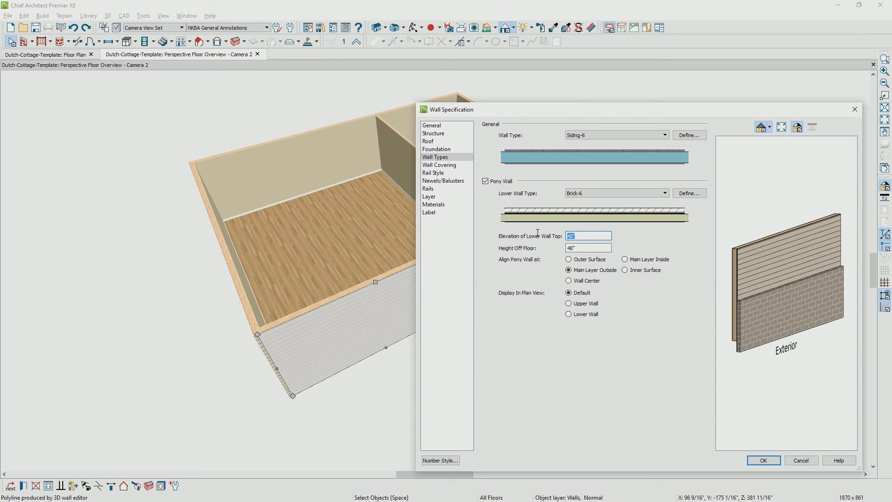
{"action": "type", "text": "36"}
{"action": "left_click", "coordinate": [776, 461]}
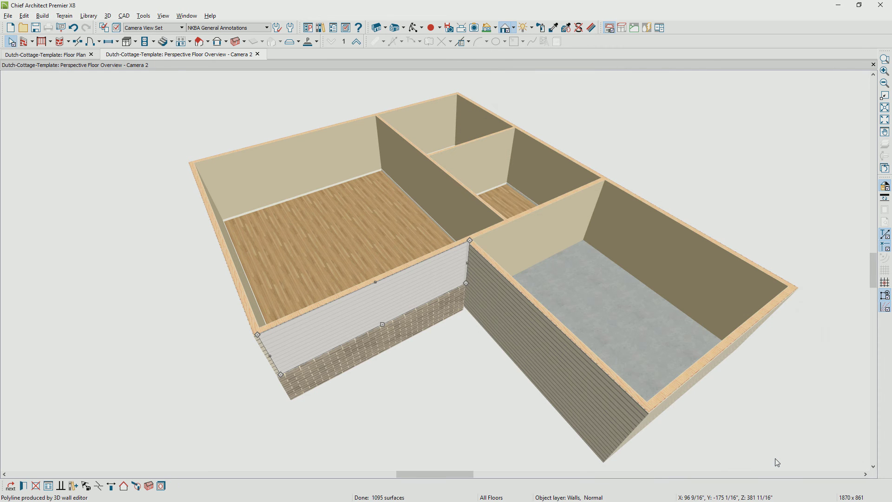
{"action": "key", "text": "Escape"}
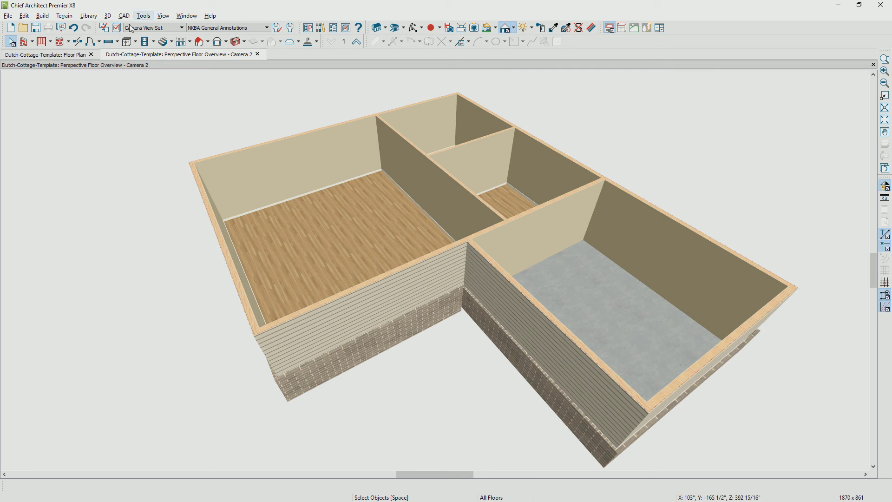
Step: Place a window in the left room's back wall and make it a 48"-wide Double Casement
{"action": "left_click", "coordinate": [107, 44]}
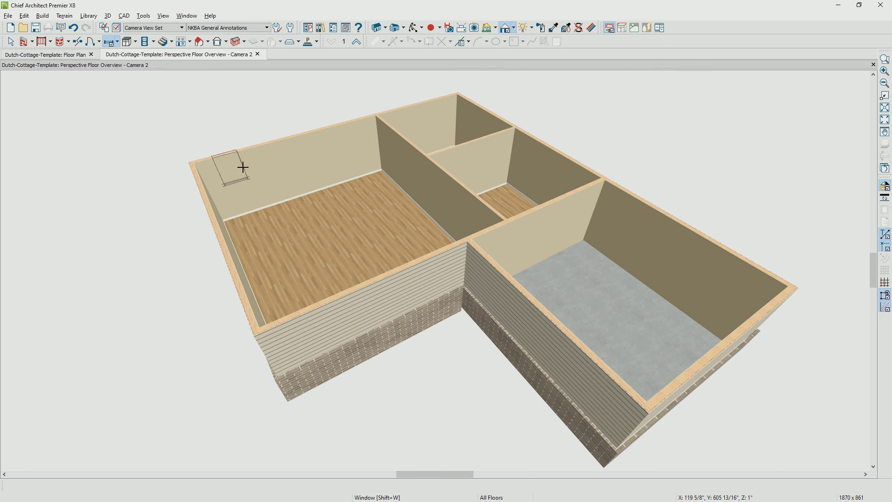
{"action": "left_click", "coordinate": [259, 182]}
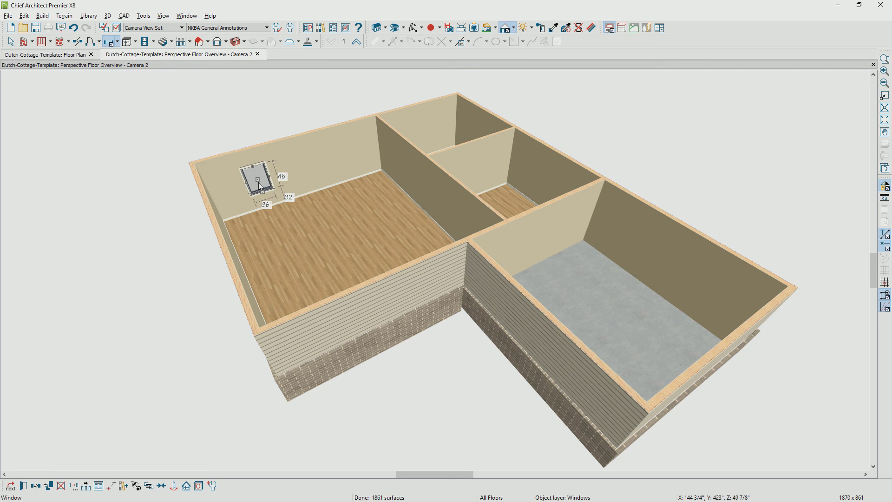
{"action": "left_click", "coordinate": [272, 175]}
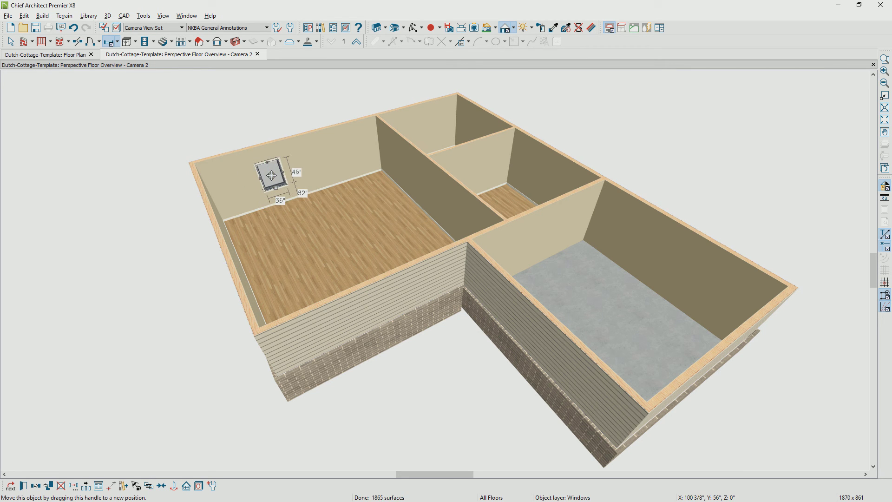
{"action": "double_click", "coordinate": [272, 175]}
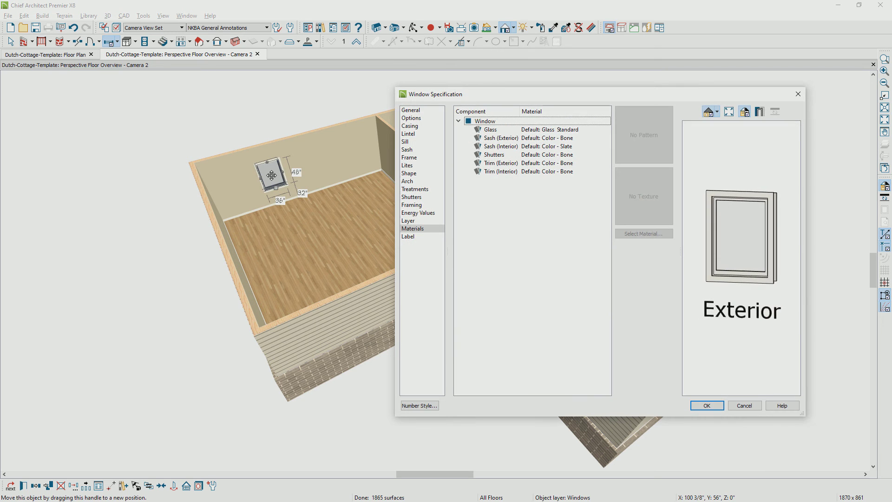
{"action": "left_click", "coordinate": [411, 110]}
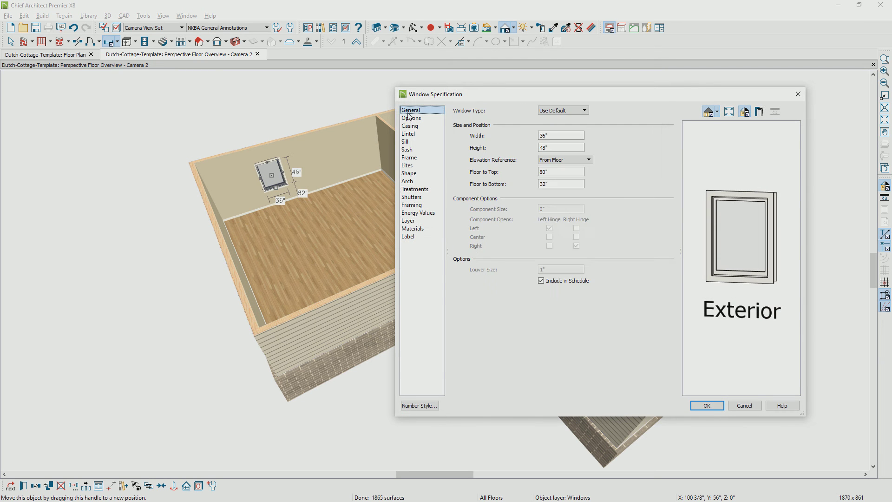
{"action": "left_click", "coordinate": [558, 111]}
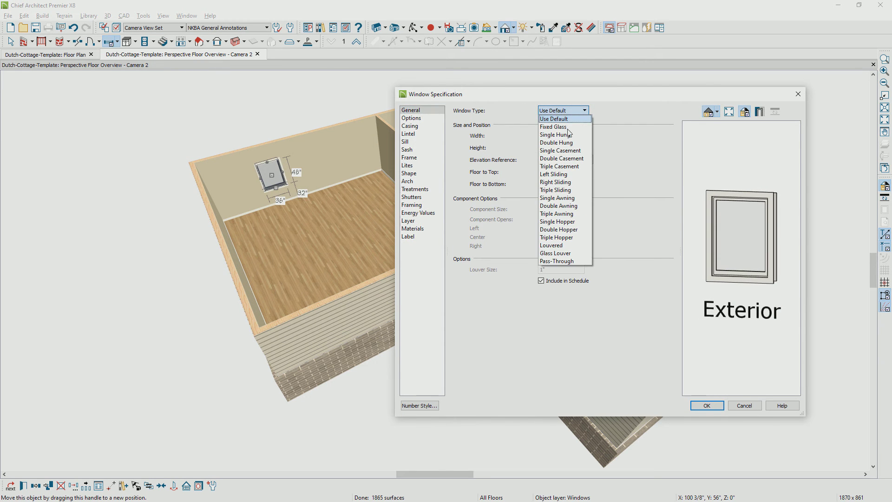
{"action": "left_click", "coordinate": [562, 159]}
{"action": "key", "text": "Tab"}
{"action": "type", "text": "48"}
{"action": "key", "text": "Tab"}
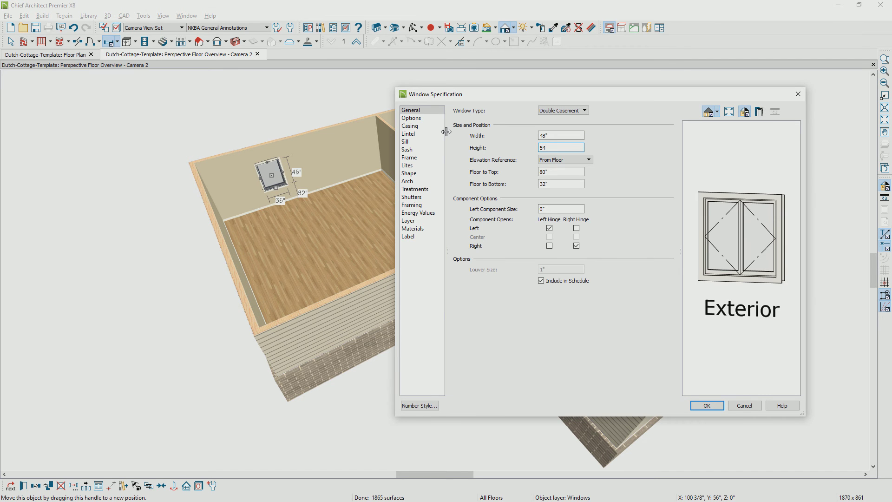
Step: Give the window Craftsman lites, 3 across and 4 vertical, and apply the changes
{"action": "left_click", "coordinate": [408, 166]}
{"action": "left_click", "coordinate": [539, 120]}
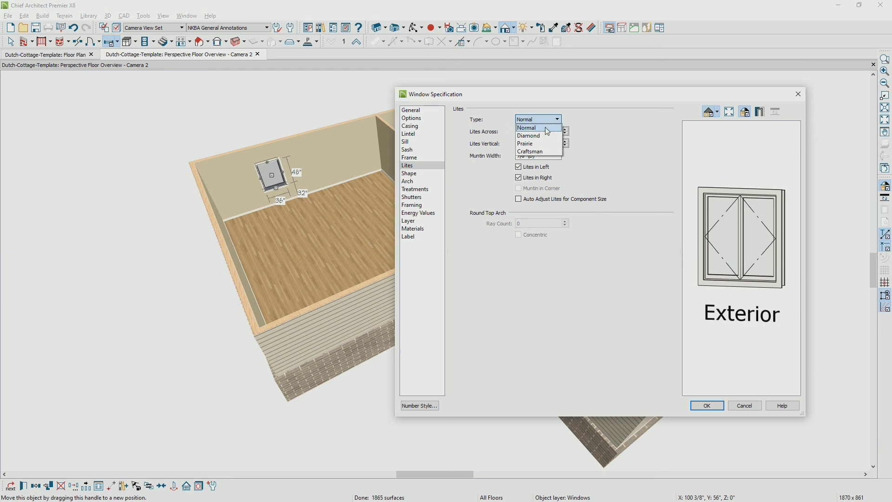
{"action": "left_click", "coordinate": [530, 152]}
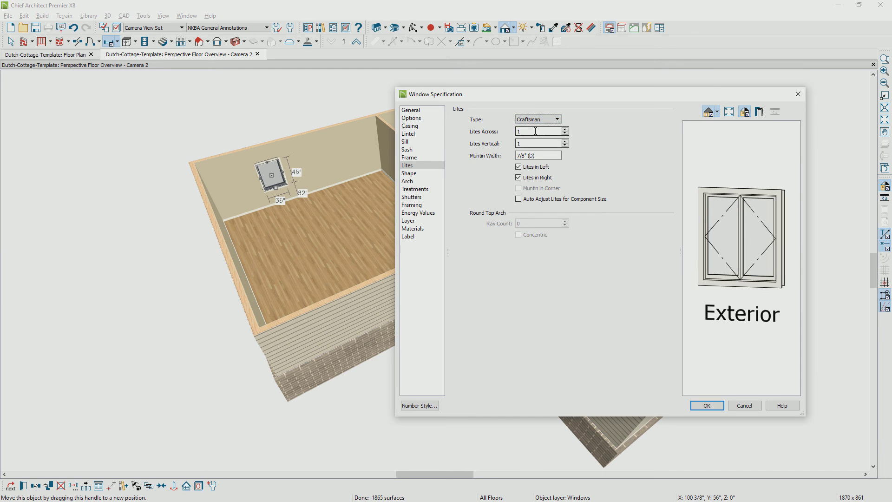
{"action": "key", "text": "Tab"}
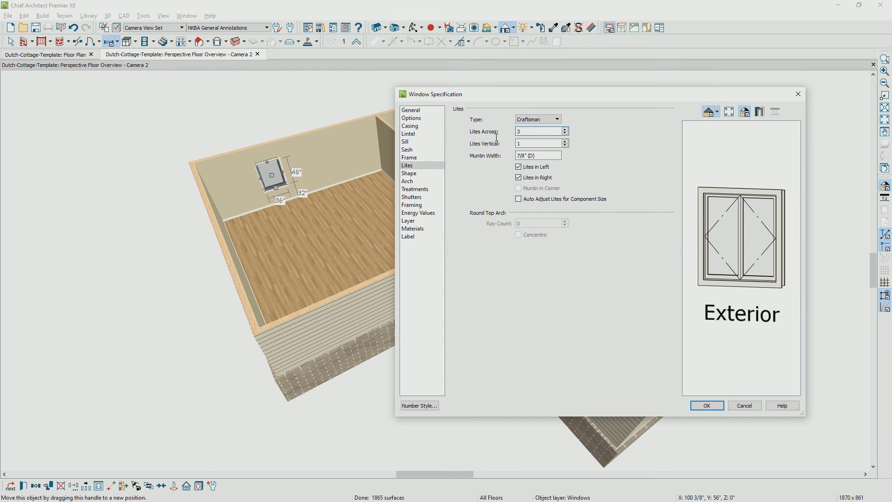
{"action": "key", "text": "Tab"}
{"action": "type", "text": "4"}
{"action": "key", "text": "Tab"}
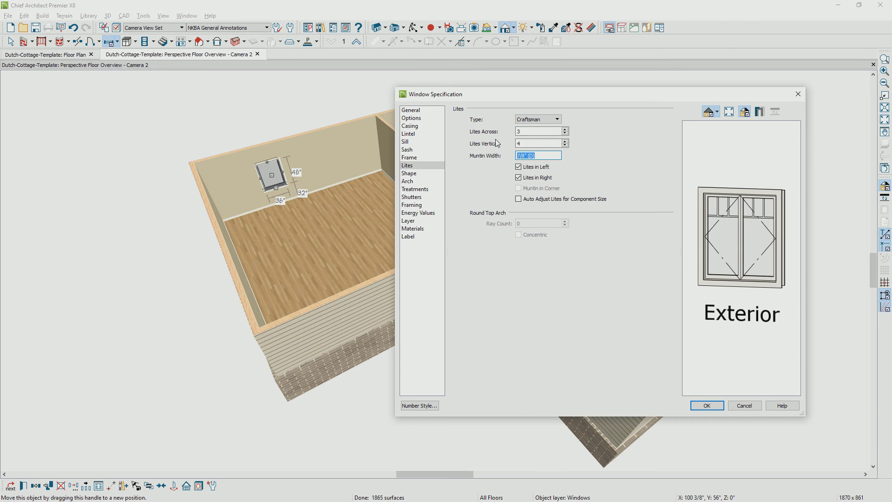
{"action": "left_click", "coordinate": [712, 408]}
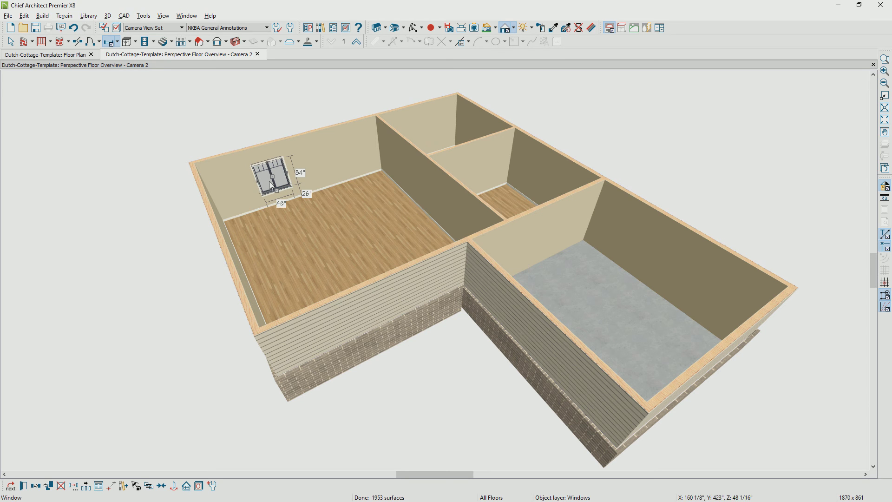
Step: Raise the double casement window to 44 1/4" up the back wall and make it the default window
{"action": "left_click_drag", "start_coordinate": [272, 178], "coordinate": [268, 169]}
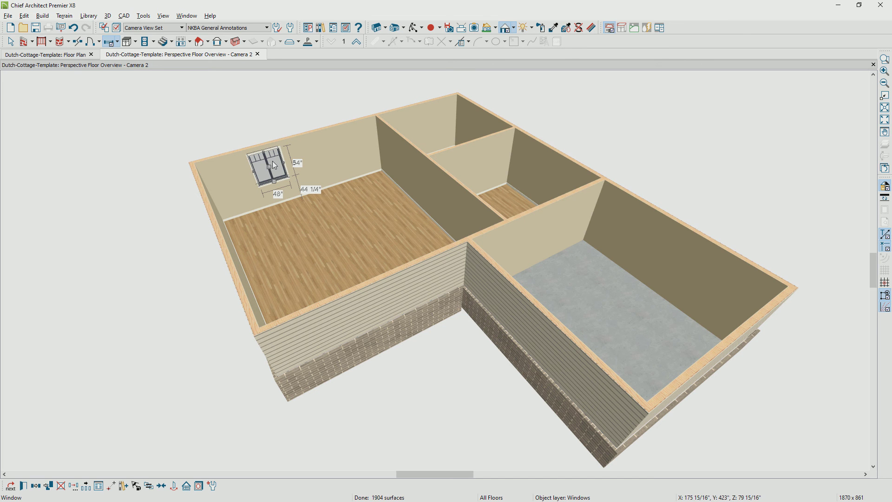
{"action": "double_click", "coordinate": [272, 161]}
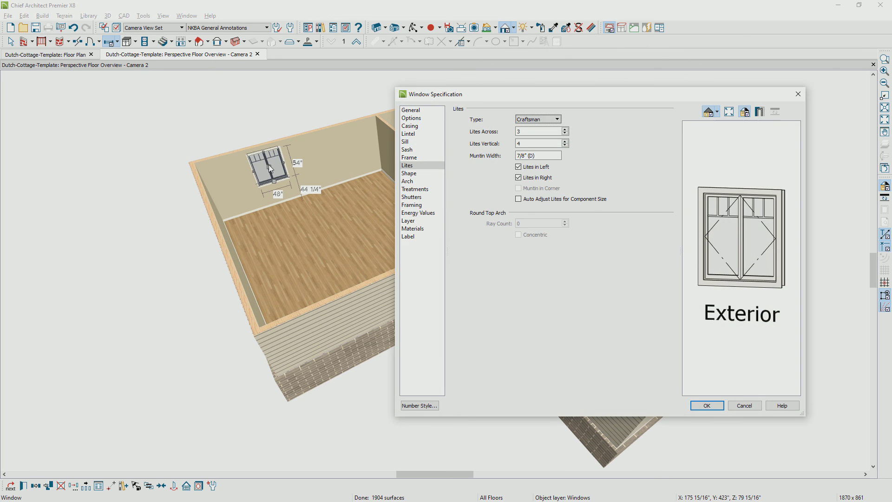
{"action": "left_click", "coordinate": [405, 205]}
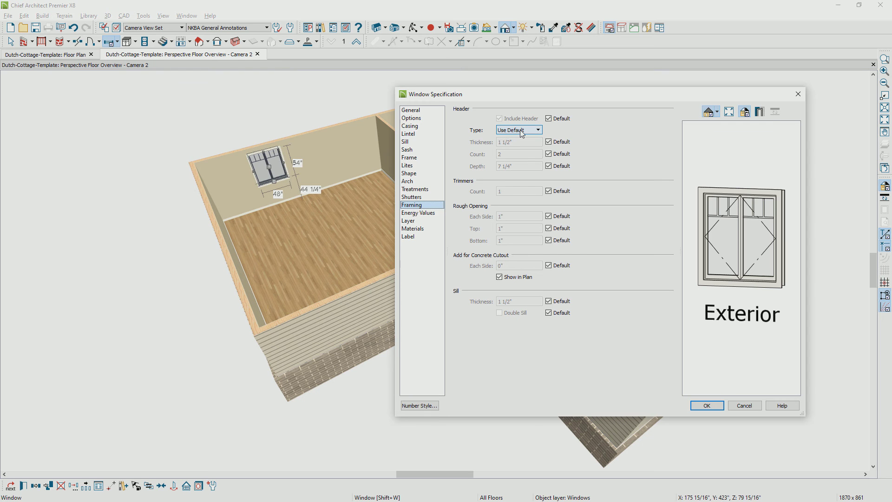
{"action": "left_click", "coordinate": [548, 118]}
{"action": "left_click", "coordinate": [549, 166]}
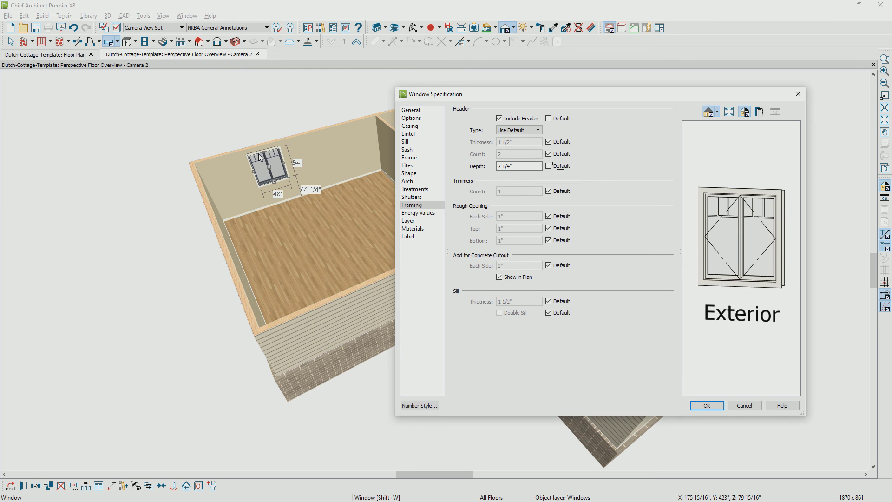
{"action": "left_click", "coordinate": [744, 406]}
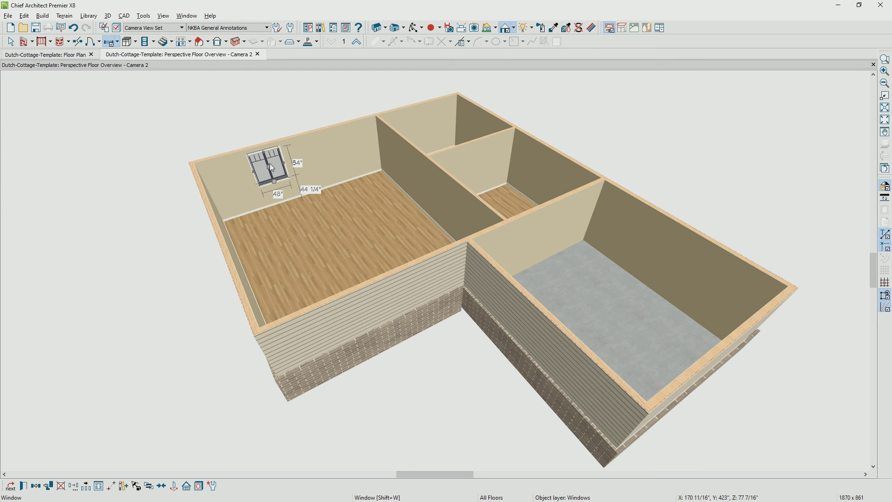
{"action": "left_click", "coordinate": [212, 485]}
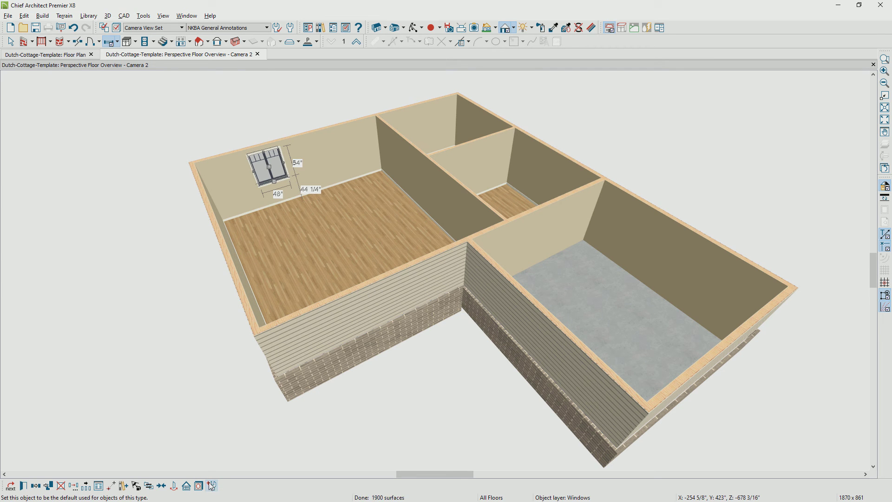
Step: Place a second window in the front wall and paint its frame Slate, copied from the back window
{"action": "key", "text": "Escape"}
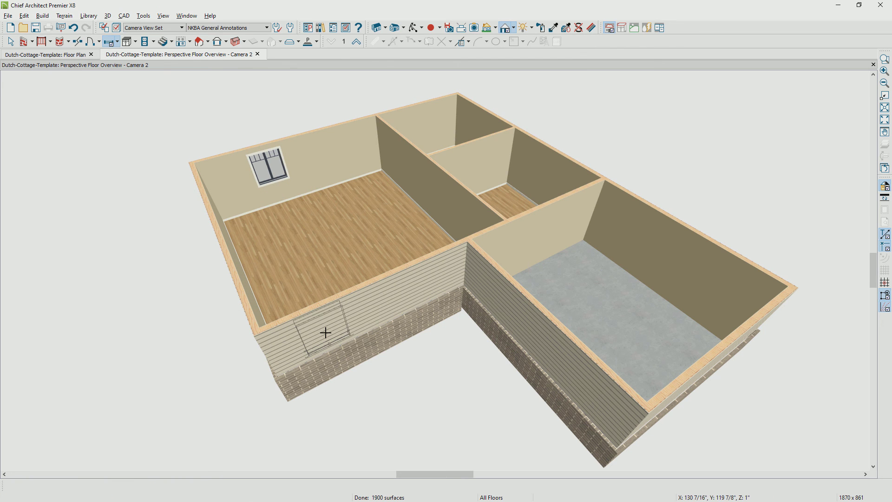
{"action": "left_click", "coordinate": [325, 332]}
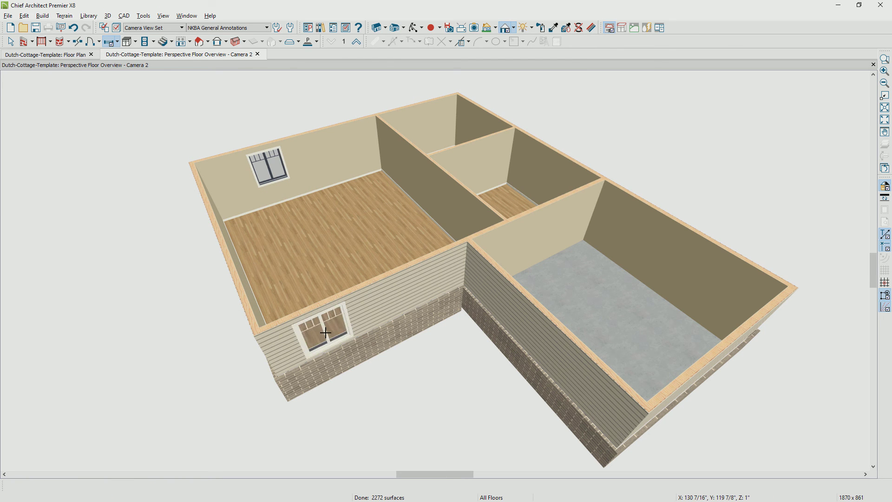
{"action": "left_click", "coordinate": [553, 29]}
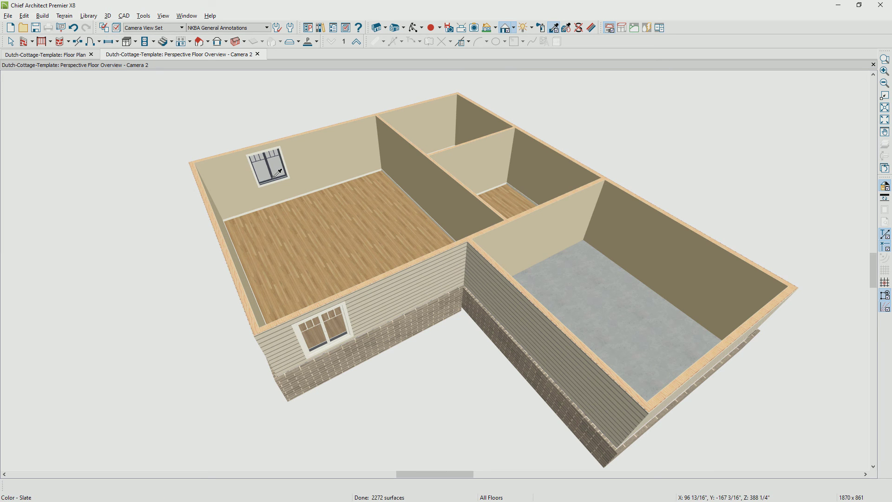
{"action": "left_click", "coordinate": [278, 172]}
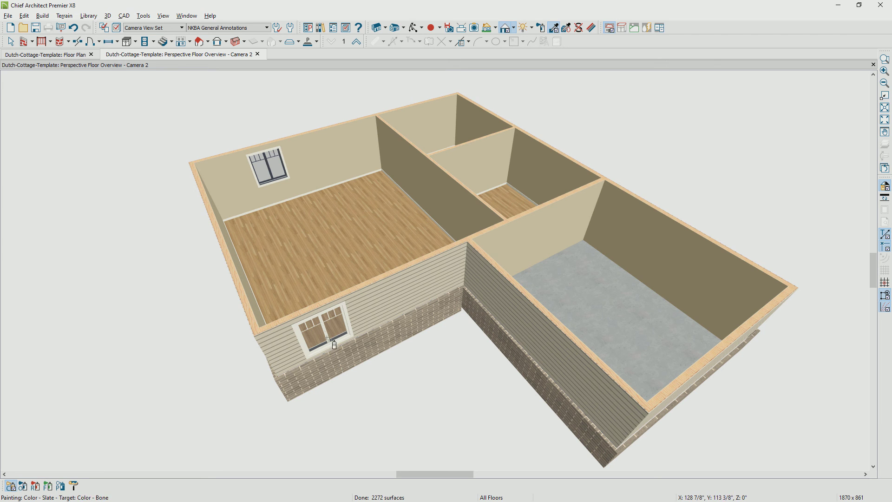
{"action": "left_click", "coordinate": [327, 344]}
{"action": "key", "text": "Escape"}
{"action": "left_click", "coordinate": [327, 353]}
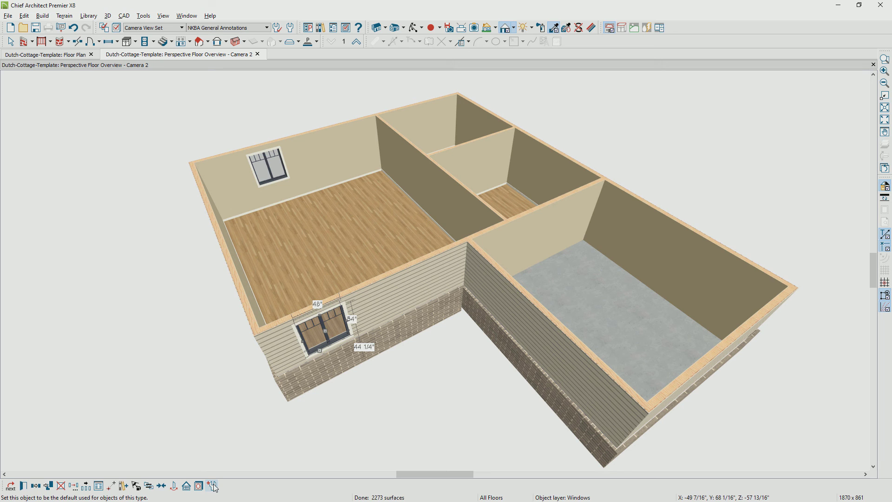
{"action": "left_click", "coordinate": [93, 120]}
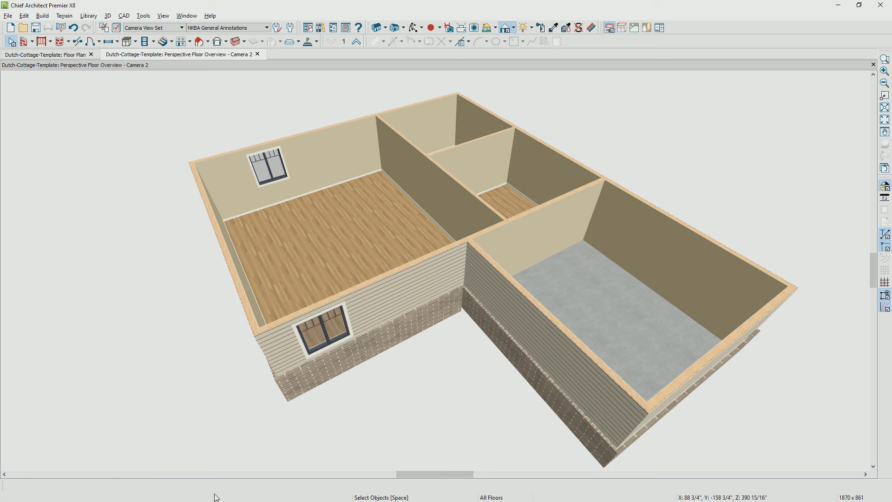
Step: Place hinged doors in the back wall and the garage room's wall, then select the back-wall door
{"action": "left_click", "coordinate": [90, 41]}
{"action": "left_click", "coordinate": [361, 158]}
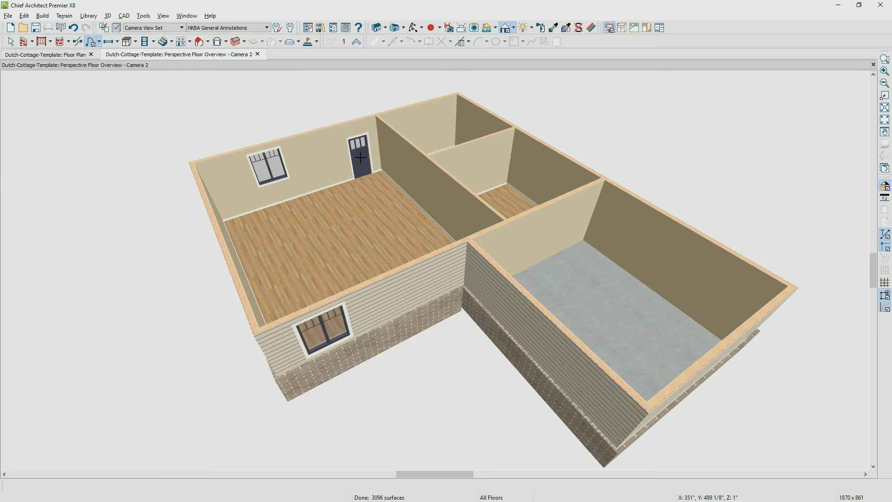
{"action": "left_click", "coordinate": [495, 246]}
{"action": "left_click", "coordinate": [360, 168]}
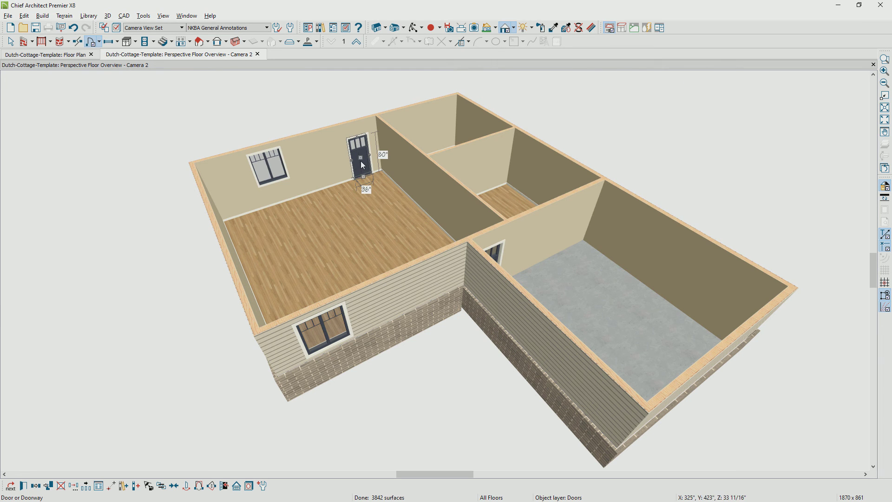
Step: Make the back-wall door a Glass door 96" tall
{"action": "double_click", "coordinate": [360, 161]}
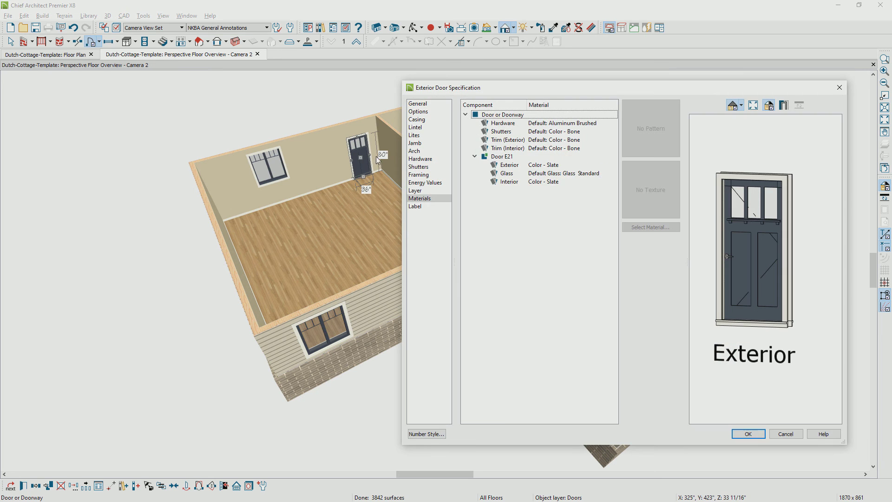
{"action": "left_click", "coordinate": [418, 105]}
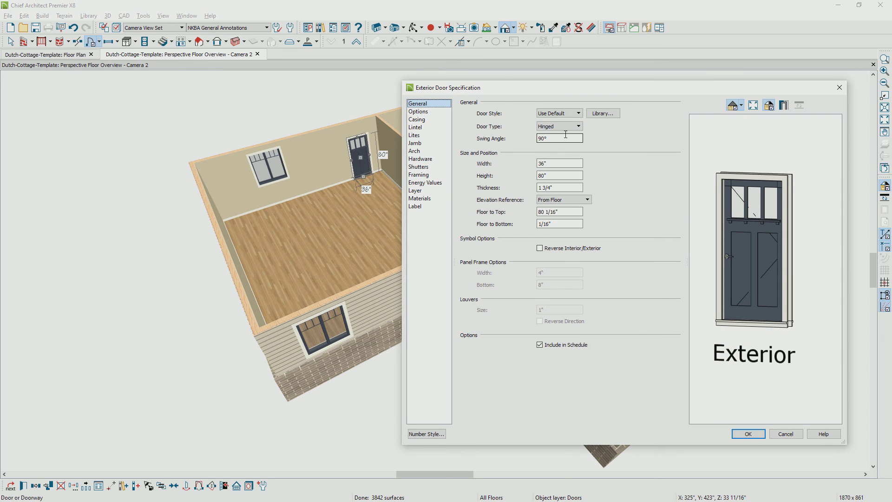
{"action": "left_click", "coordinate": [578, 114]}
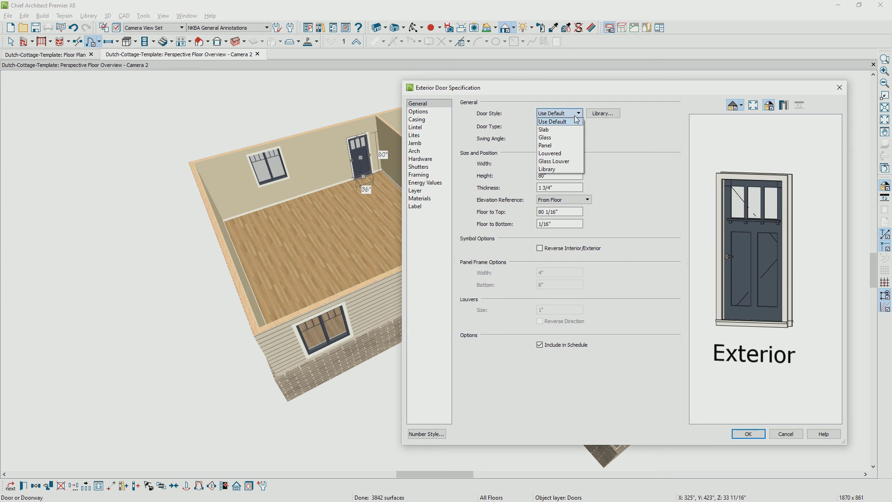
{"action": "left_click", "coordinate": [555, 137]}
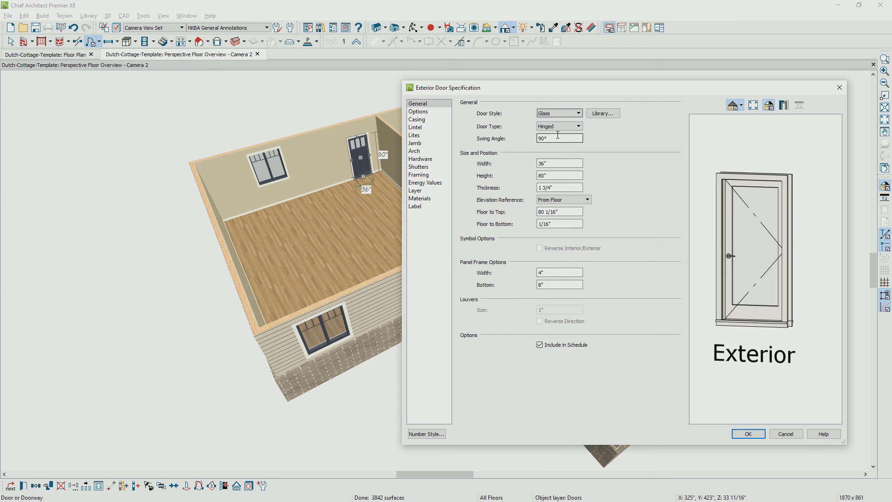
{"action": "left_click", "coordinate": [546, 175]}
{"action": "key", "text": "Tab"}
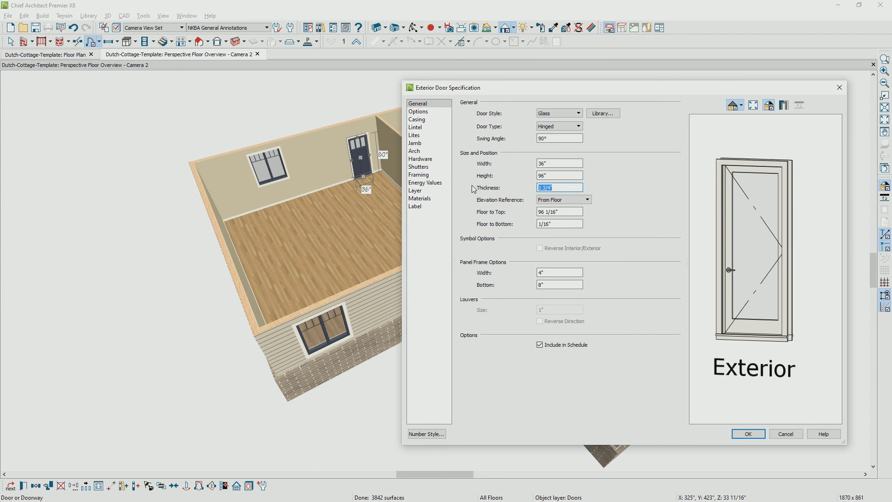
Step: Give the door Craftsman lites, 3 across and 4 vertical, and apply
{"action": "left_click", "coordinate": [418, 135]}
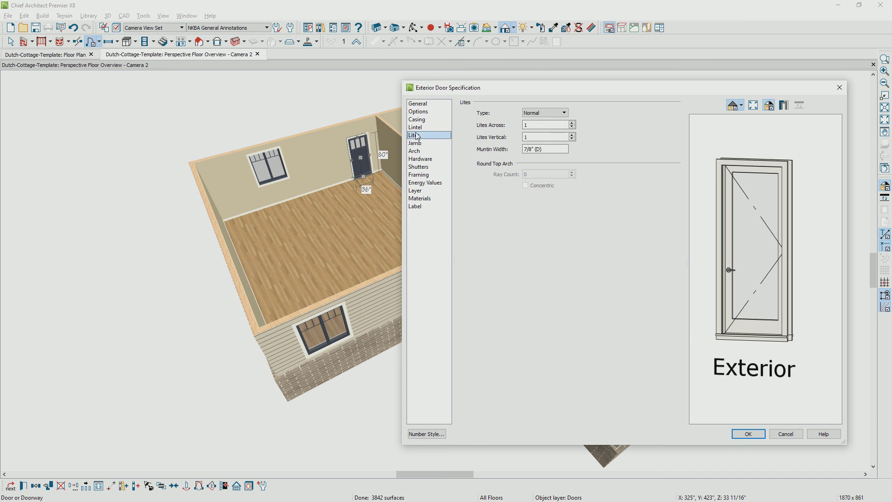
{"action": "left_click", "coordinate": [545, 124]}
{"action": "left_click", "coordinate": [565, 113]}
{"action": "scroll", "coordinate": [566, 115], "scroll_direction": "down", "scroll_amount": 1}
{"action": "left_click", "coordinate": [545, 124]}
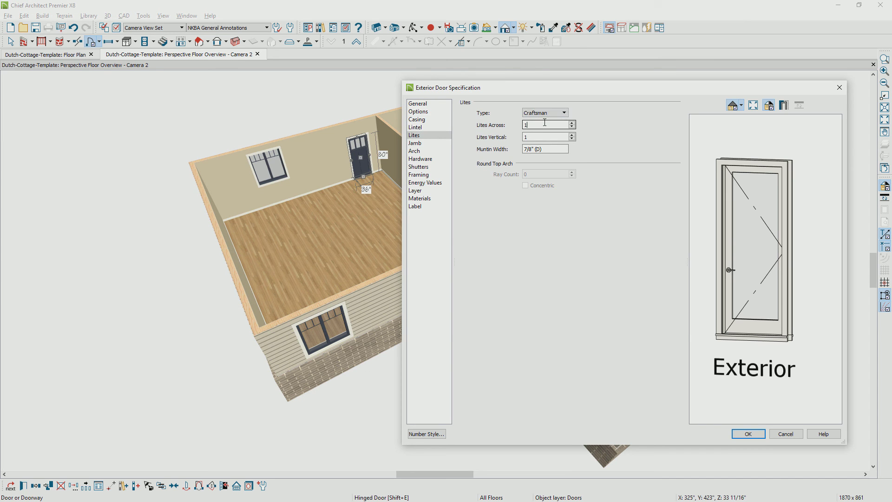
{"action": "type", "text": "3"}
{"action": "key", "text": "Tab"}
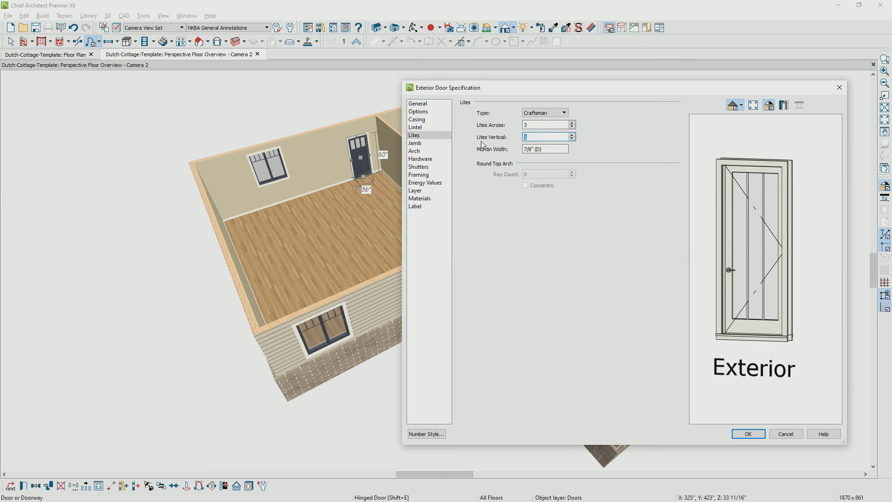
{"action": "type", "text": "4"}
{"action": "key", "text": "Tab"}
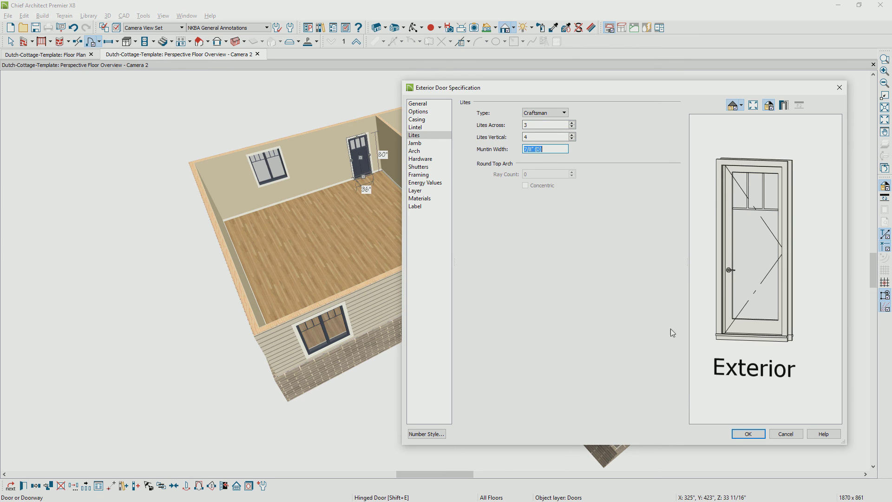
{"action": "left_click", "coordinate": [756, 436]}
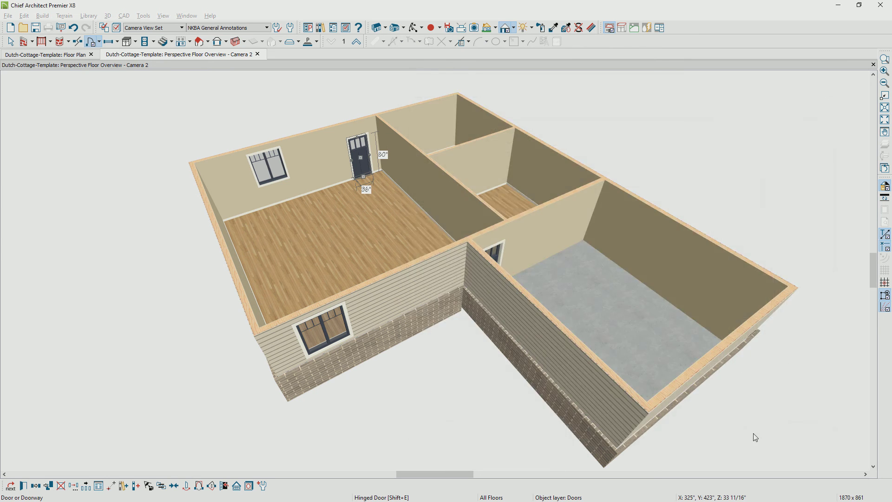
Step: Paint the back-wall door's frame Slate, sampled from a window
{"action": "key", "text": "Escape"}
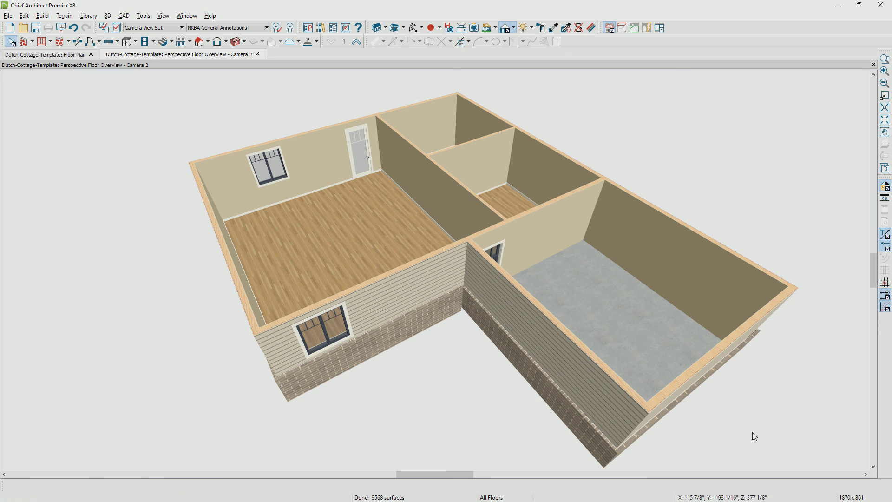
{"action": "left_click", "coordinate": [551, 30]}
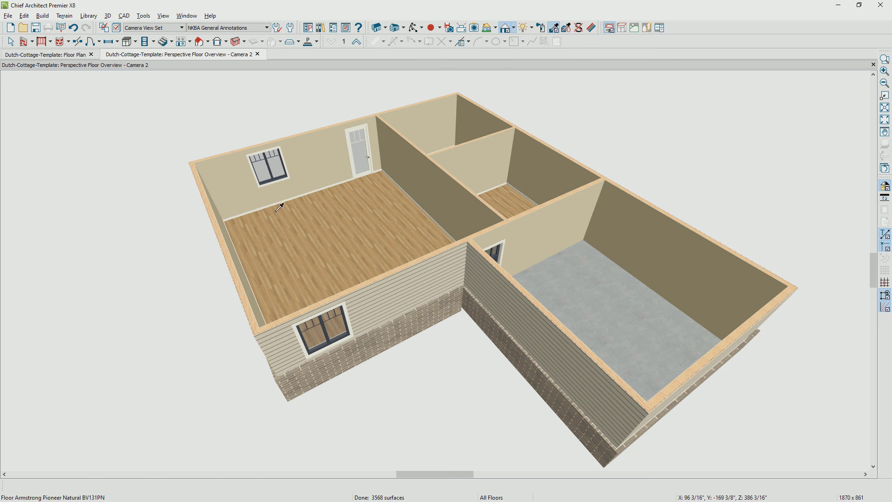
{"action": "left_click", "coordinate": [273, 178]}
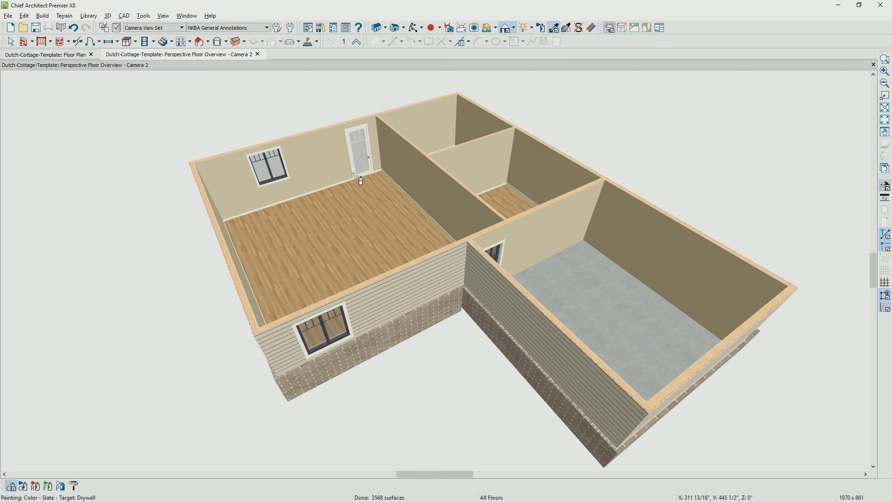
{"action": "left_click", "coordinate": [367, 178]}
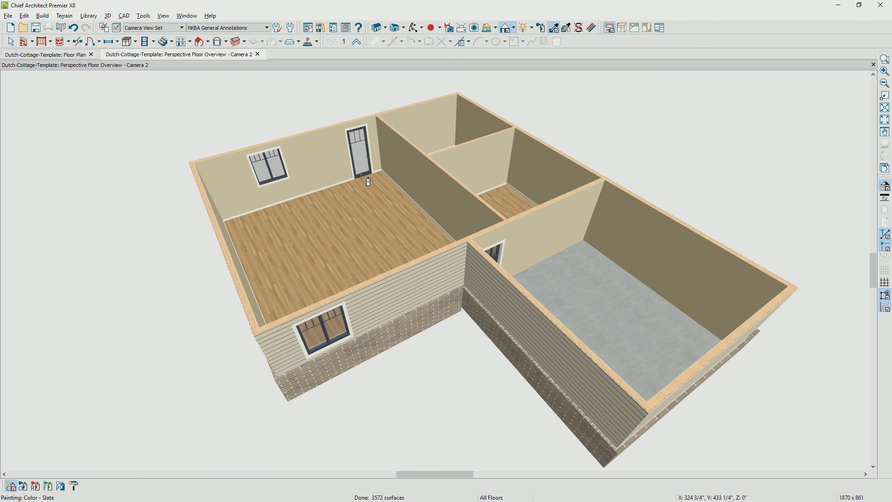
{"action": "key", "text": "Escape"}
{"action": "left_click", "coordinate": [367, 180]}
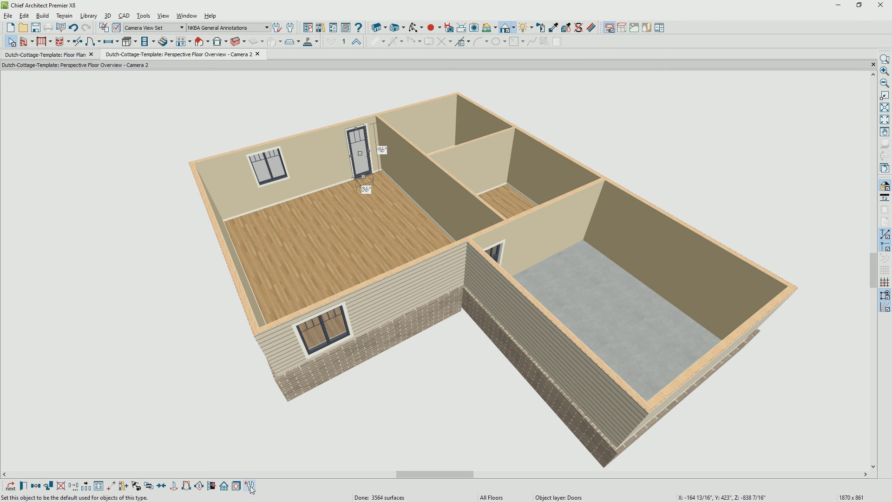
{"action": "left_click", "coordinate": [92, 42]}
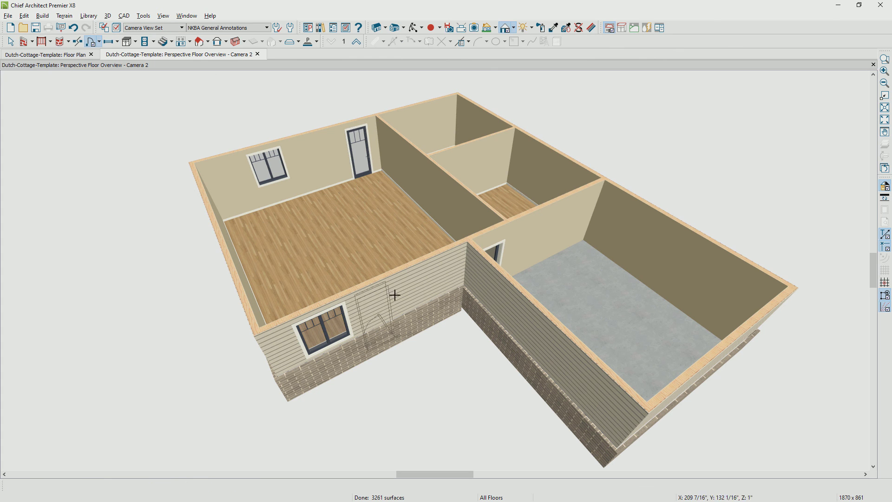
Step: Place a 60" by 96" double door in the front wall and shift it 15" left
{"action": "left_click", "coordinate": [429, 287]}
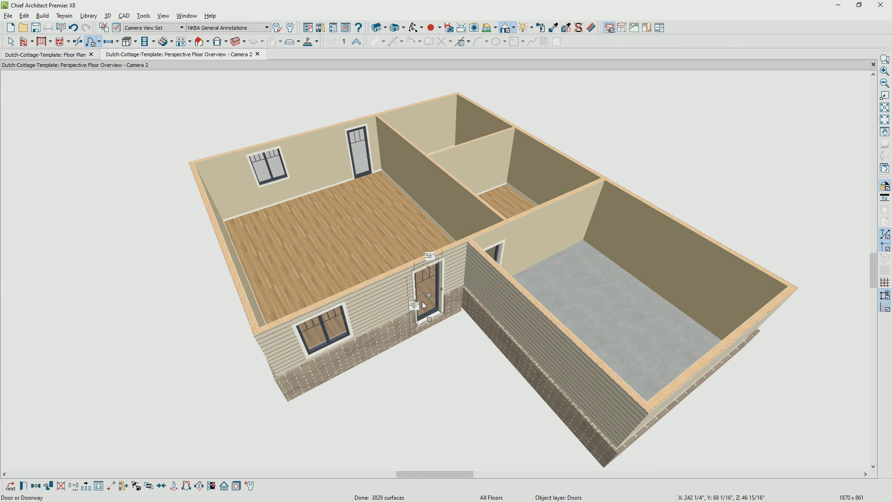
{"action": "left_click_drag", "start_coordinate": [416, 305], "coordinate": [404, 307]}
{"action": "double_click", "coordinate": [404, 307]}
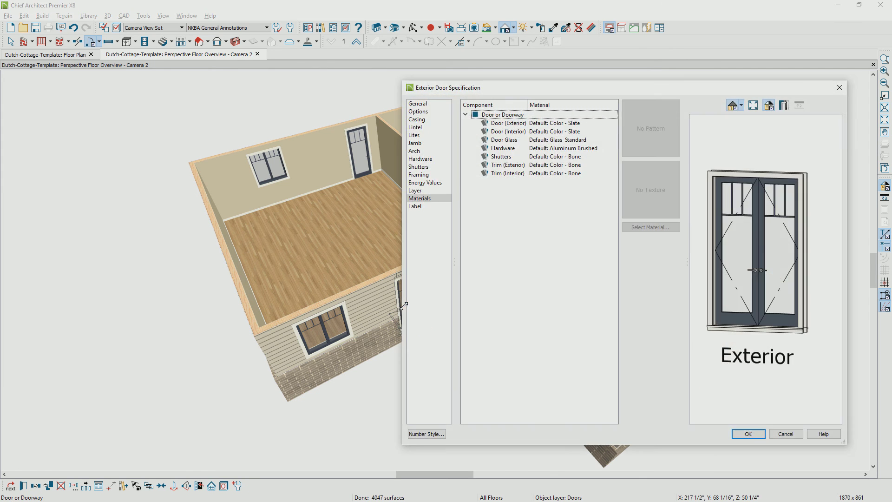
{"action": "left_click", "coordinate": [433, 103]}
{"action": "double_click", "coordinate": [564, 164]}
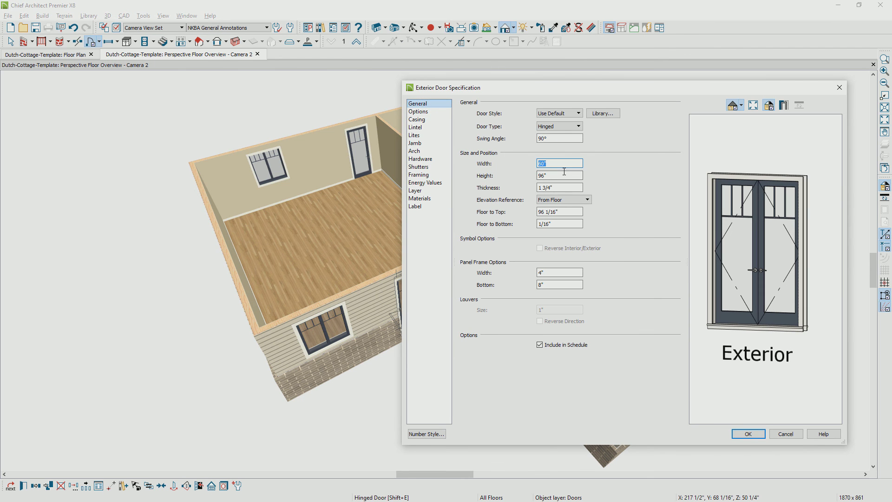
{"action": "left_click", "coordinate": [749, 434]}
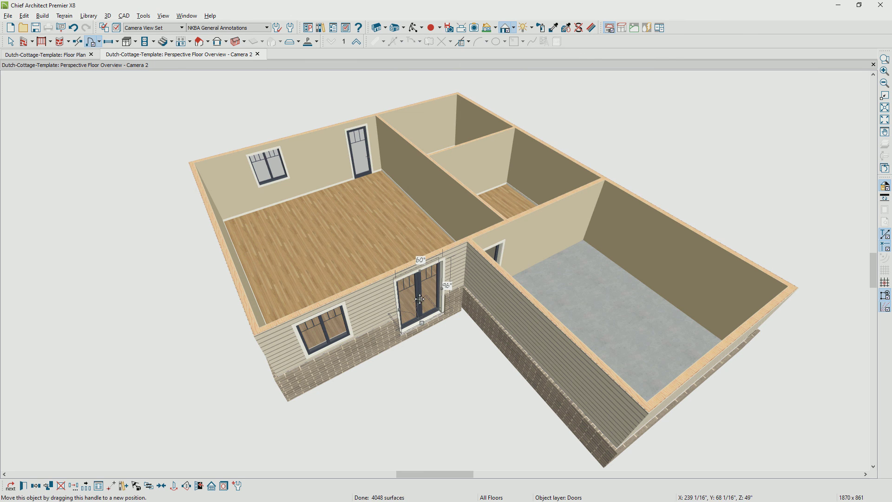
{"action": "left_click_drag", "start_coordinate": [420, 299], "coordinate": [410, 304]}
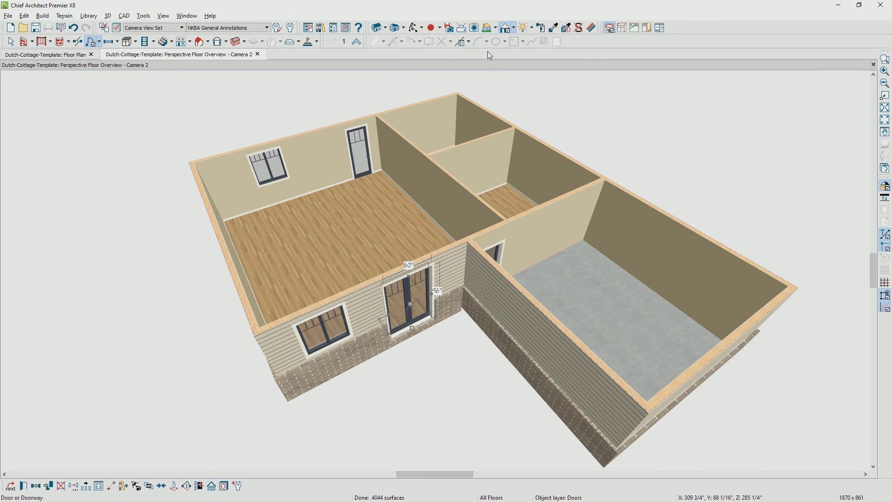
Step: Orbit to face the left exterior wall and place two windows along it
{"action": "left_click", "coordinate": [414, 28]}
{"action": "left_click_drag", "start_coordinate": [428, 243], "coordinate": [472, 209]}
{"action": "left_click", "coordinate": [110, 41]}
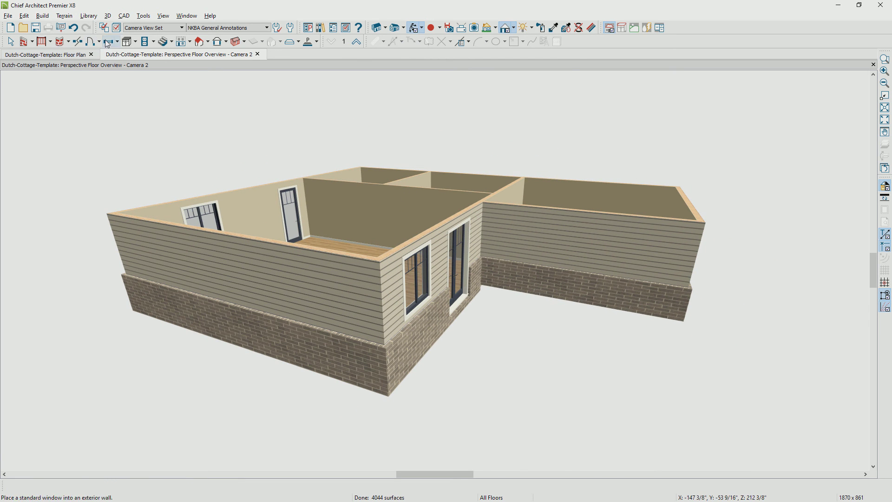
{"action": "left_click", "coordinate": [176, 249]}
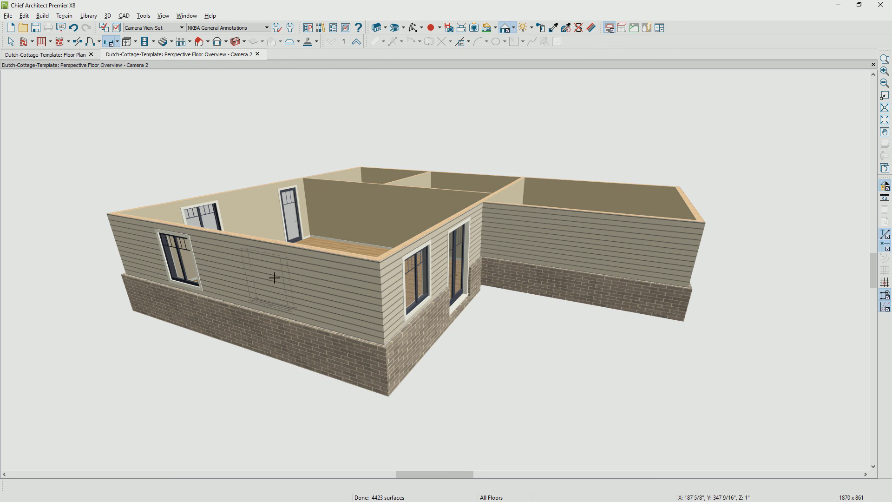
{"action": "left_click", "coordinate": [272, 279]}
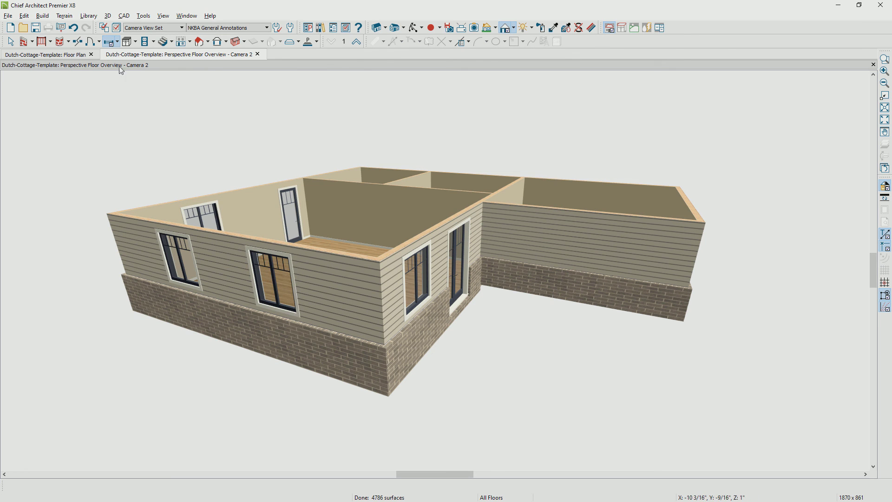
Step: Place a hinged door in the interior wall, then orbit to face the garage wing
{"action": "left_click", "coordinate": [91, 42]}
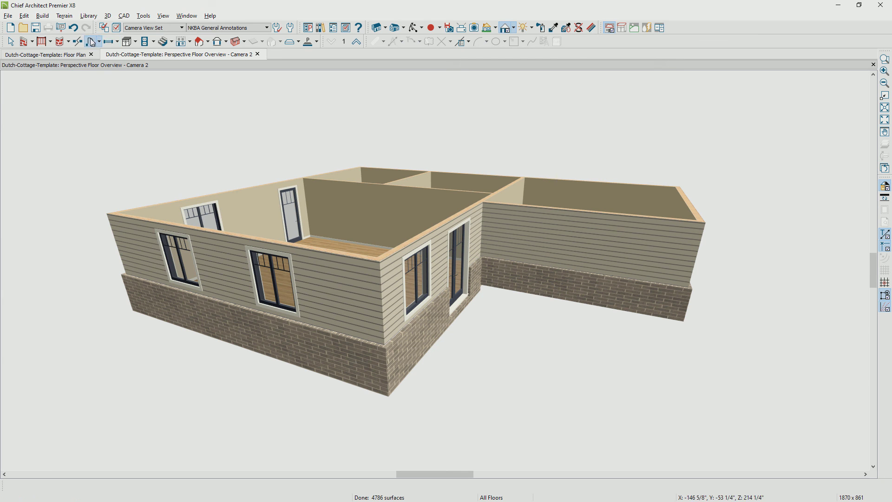
{"action": "left_click", "coordinate": [392, 211]}
{"action": "key", "text": "space"}
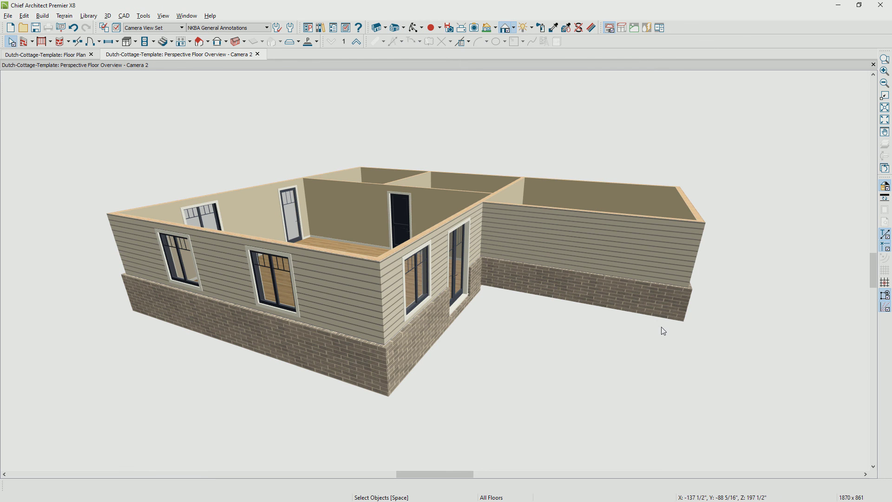
{"action": "middle_click_drag", "start_coordinate": [657, 326], "coordinate": [557, 322]}
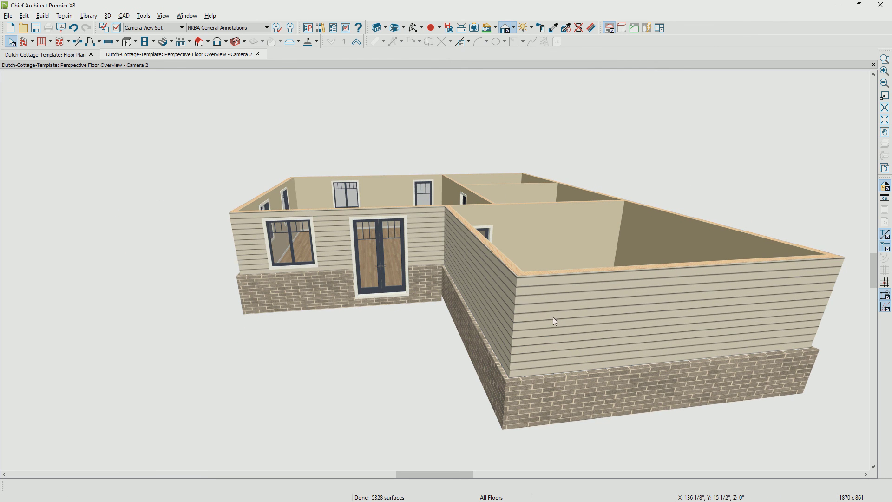
Step: Place a garage door in the garage wall and widen it in both directions
{"action": "left_click", "coordinate": [99, 41]}
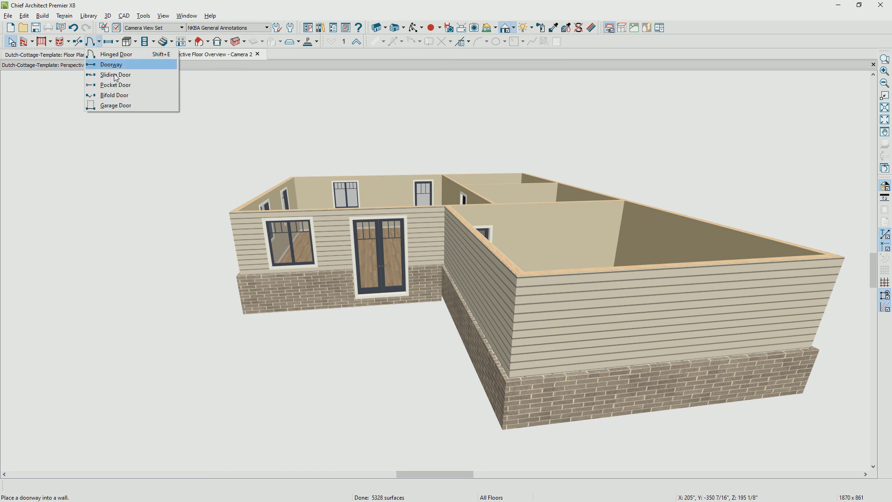
{"action": "left_click", "coordinate": [116, 105]}
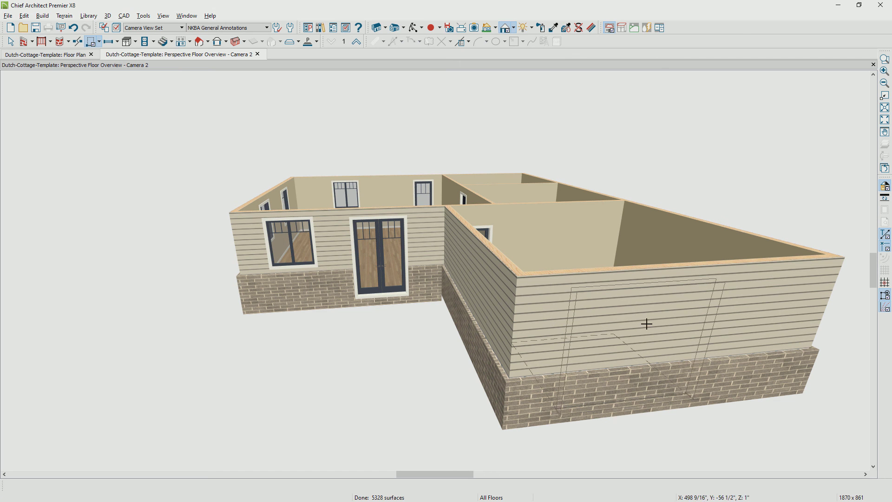
{"action": "left_click", "coordinate": [675, 324]}
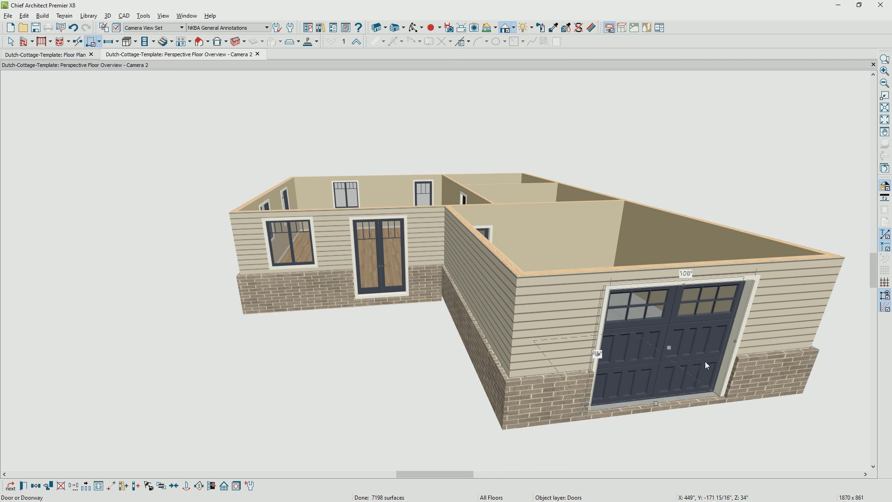
{"action": "left_click_drag", "start_coordinate": [733, 342], "coordinate": [781, 336]}
{"action": "left_click_drag", "start_coordinate": [596, 353], "coordinate": [618, 357]}
Step: Set the garage door width to 17' (204") and finish the edit
{"action": "double_click", "coordinate": [627, 357]}
{"action": "left_click_drag", "start_coordinate": [579, 163], "coordinate": [477, 160]}
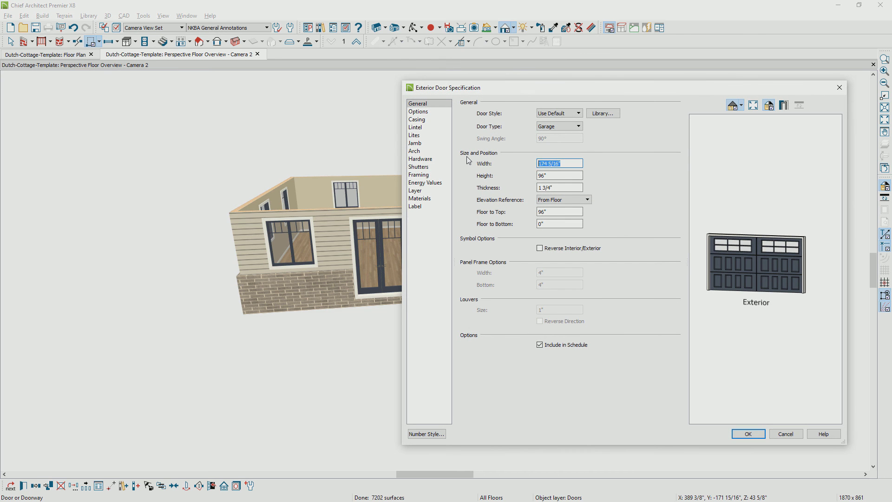
{"action": "type", "text": "17'"}
{"action": "key", "text": "Tab"}
{"action": "left_click", "coordinate": [756, 436]}
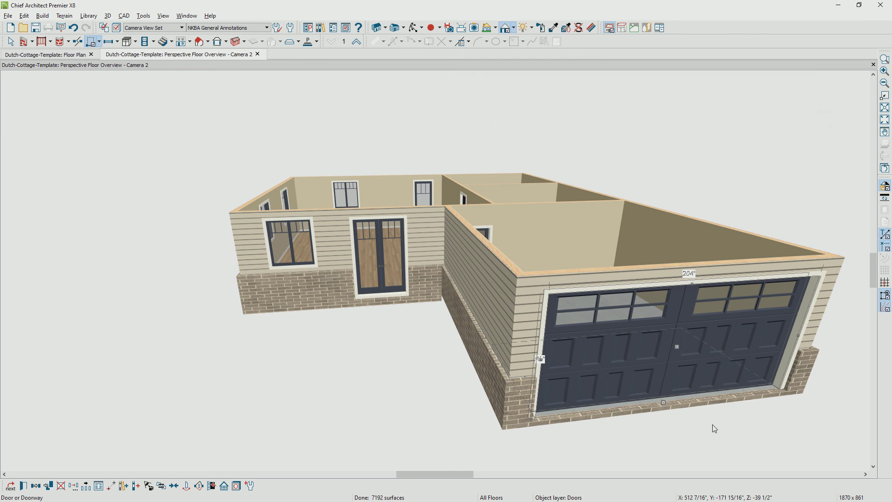
{"action": "left_click", "coordinate": [187, 486]}
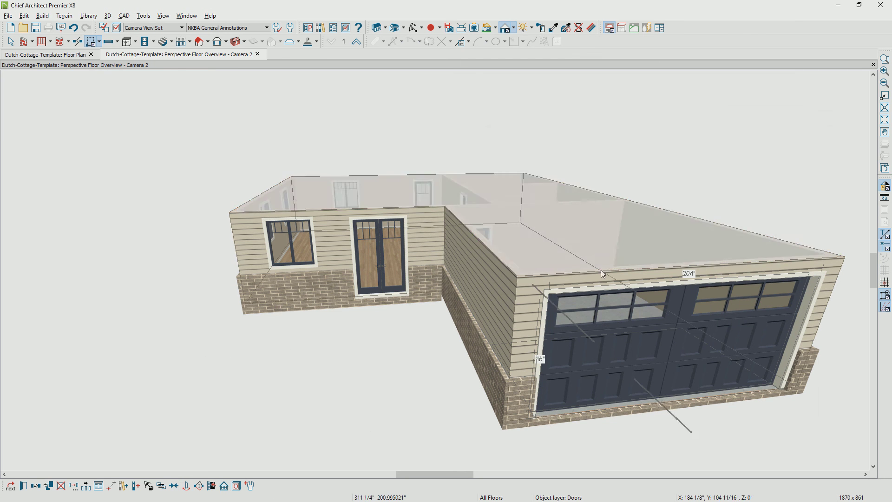
{"action": "left_click", "coordinate": [667, 405]}
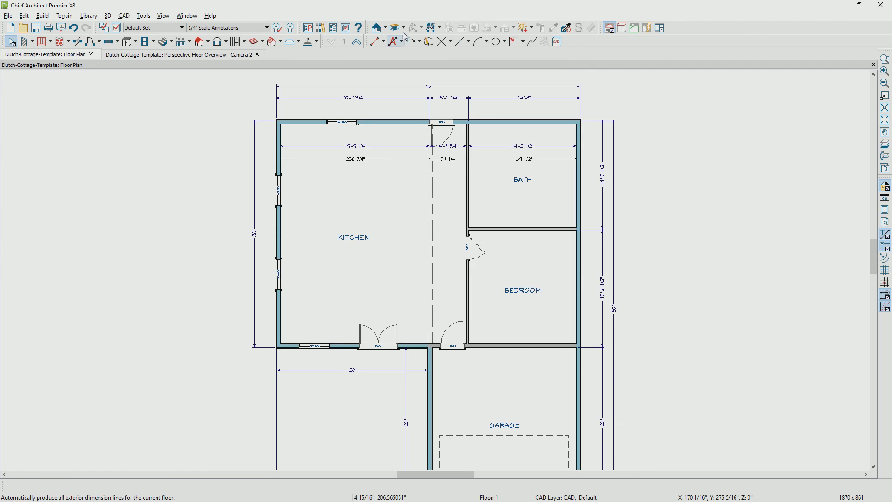
Step: Add automatic exterior dimension lines around the whole plan
{"action": "left_click", "coordinate": [402, 41]}
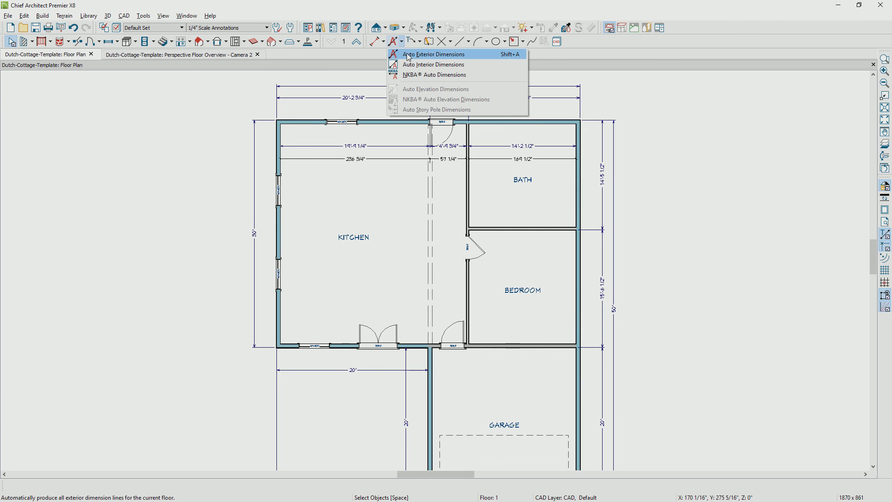
{"action": "left_click", "coordinate": [467, 56]}
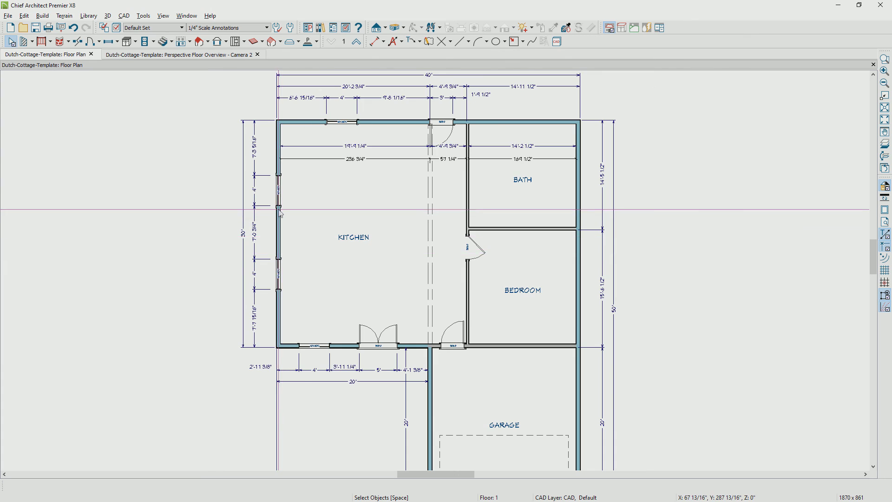
{"action": "scroll", "coordinate": [279, 207], "scroll_direction": "up", "scroll_amount": 1}
{"action": "middle_click_drag", "start_coordinate": [280, 207], "coordinate": [301, 257]}
Step: Move the upper kitchen west-wall window and set its dimension to 8'-6"
{"action": "left_click", "coordinate": [299, 235]}
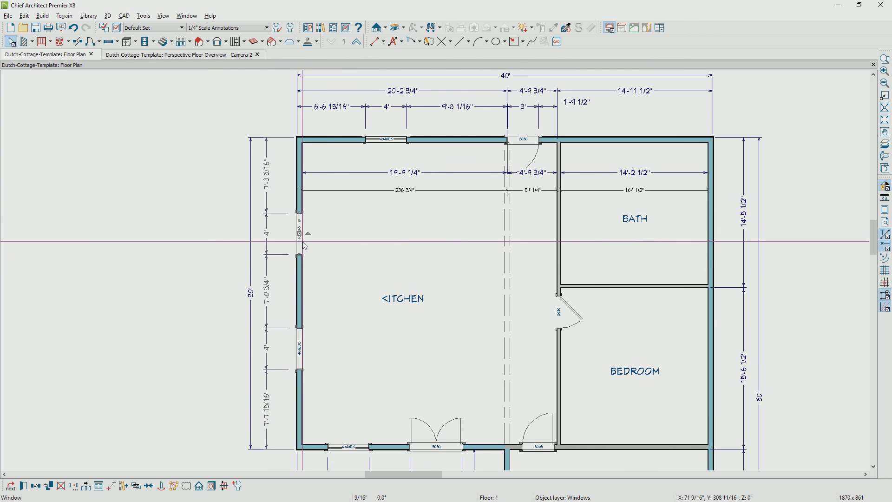
{"action": "mouse_move", "coordinate": [300, 235]}
{"action": "left_mouse_down"}
{"action": "mouse_move", "coordinate": [300, 213]}
{"action": "mouse_move", "coordinate": [299, 247]}
{"action": "left_mouse_up"}
{"action": "left_click", "coordinate": [267, 185]}
{"action": "key", "text": "End"}
{"action": "key", "text": "BackSpace"}
{"action": "key", "text": "BackSpace"}
{"action": "key", "text": "BackSpace"}
{"action": "key", "text": "BackSpace"}
{"action": "key", "text": "BackSpace"}
{"action": "key", "text": "BackSpace"}
{"action": "key", "text": "BackSpace"}
{"action": "key", "text": "BackSpace"}
{"action": "key", "text": "BackSpace"}
{"action": "key", "text": "BackSpace"}
{"action": "key", "text": "BackSpace"}
{"action": "key", "text": "BackSpace"}
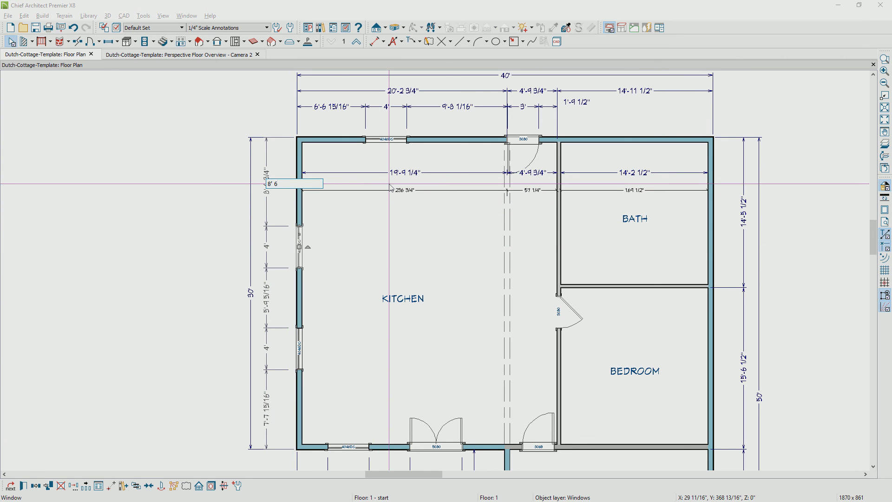
{"action": "key", "text": "Return"}
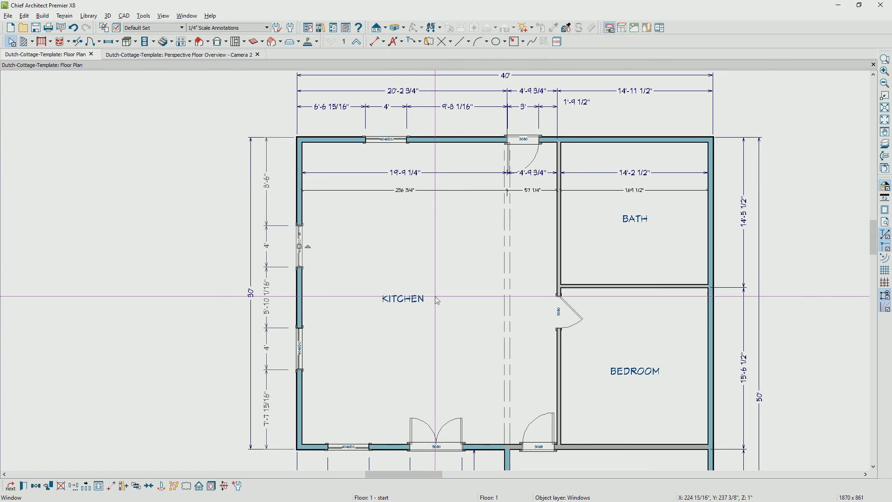
Step: Place the lower west-wall window 8'-6" below the upper one, then zoom out to the full plan
{"action": "left_click", "coordinate": [307, 348]}
{"action": "left_click", "coordinate": [274, 298]}
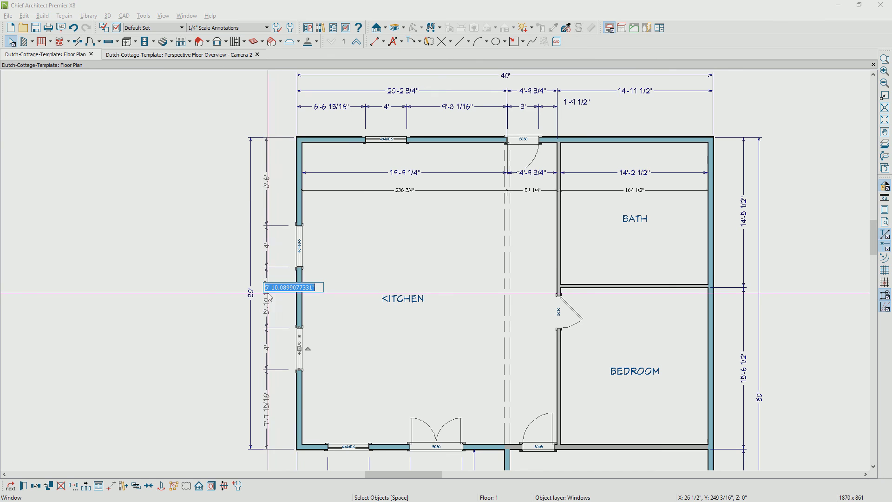
{"action": "type", "text": "8"}
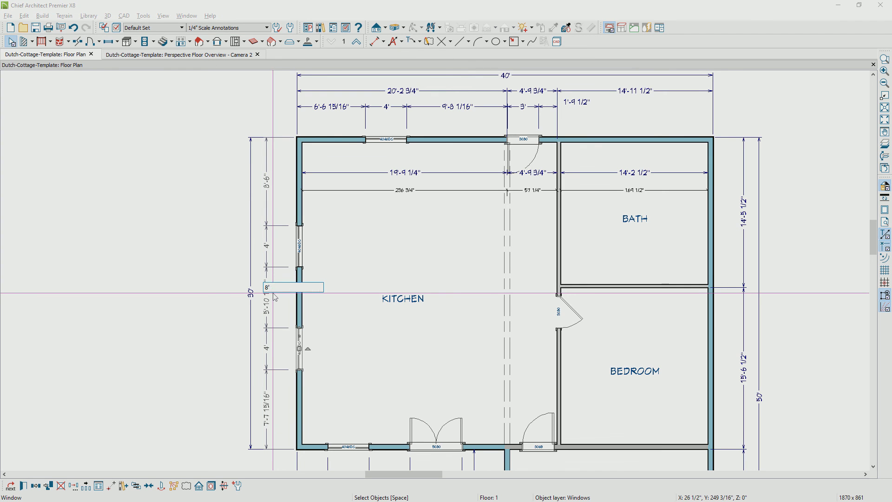
{"action": "type", "text": "'"}
{"action": "key", "text": "Return"}
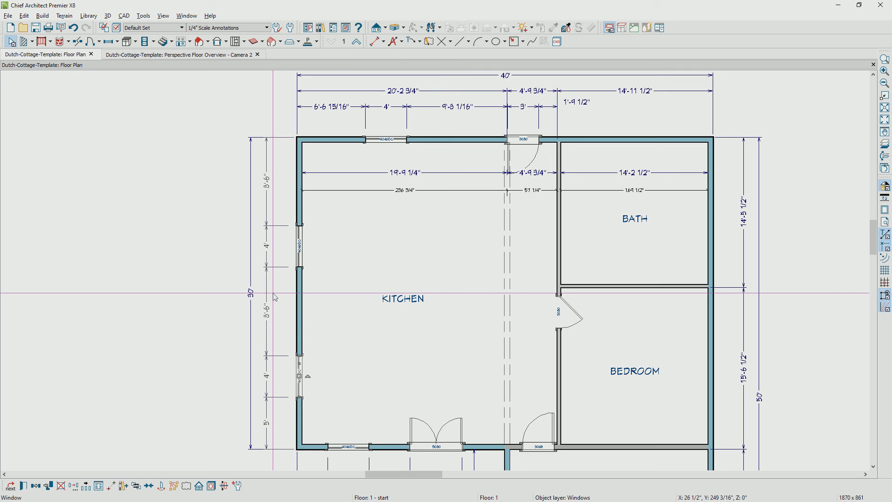
{"action": "key", "text": "Escape"}
{"action": "key", "text": "F6"}
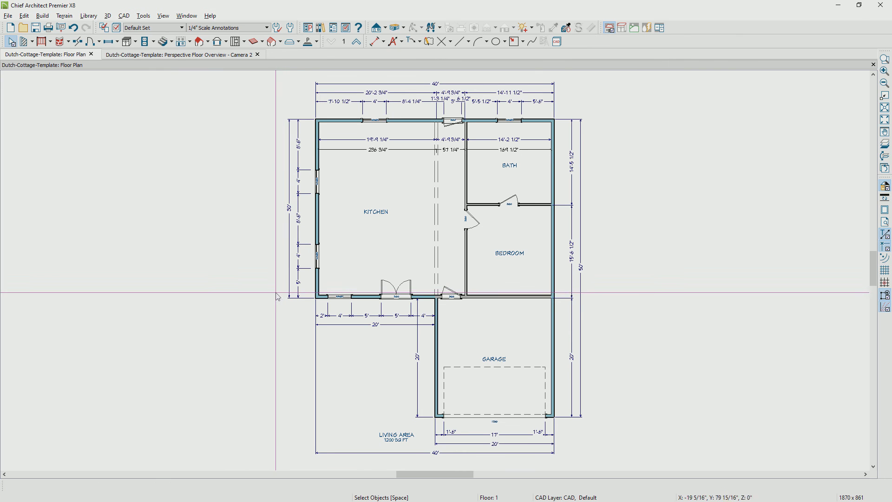
Step: View the cottage from above in Perspective Floor Overview - Camera 2, including the garage interior
{"action": "left_click", "coordinate": [196, 55]}
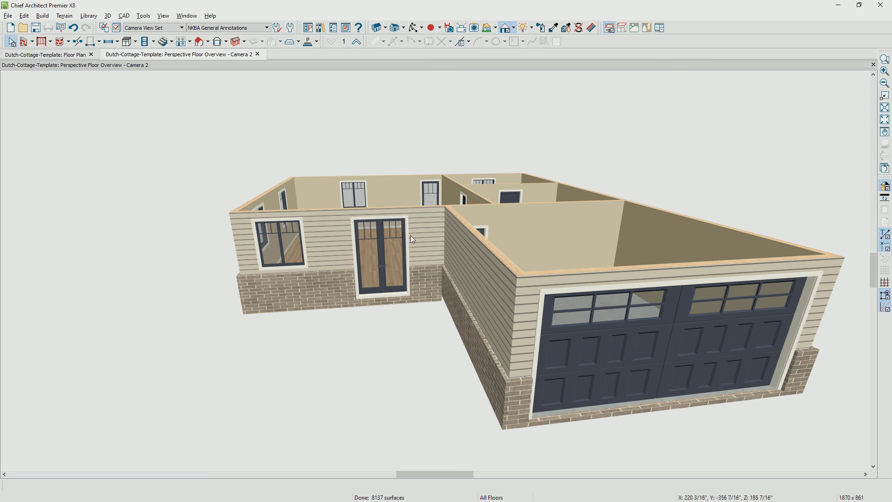
{"action": "middle_click_drag", "start_coordinate": [454, 219], "coordinate": [434, 245]}
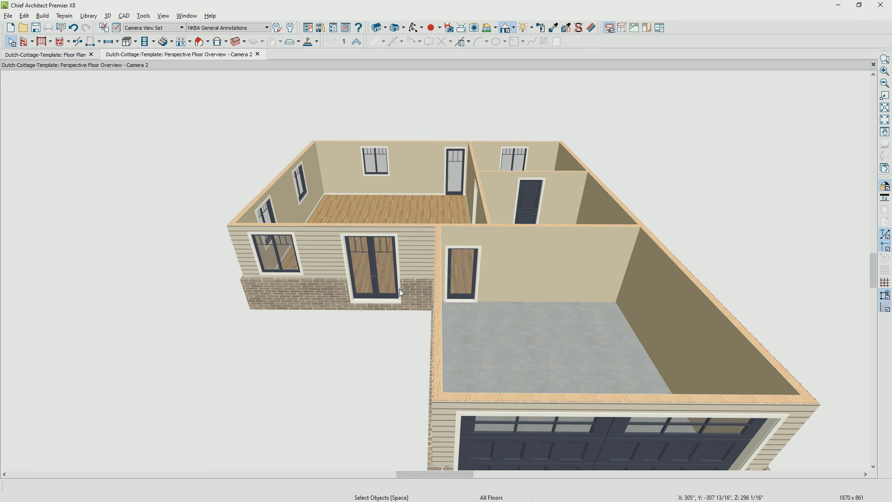
{"action": "scroll", "coordinate": [400, 288], "scroll_direction": "down", "scroll_amount": 2}
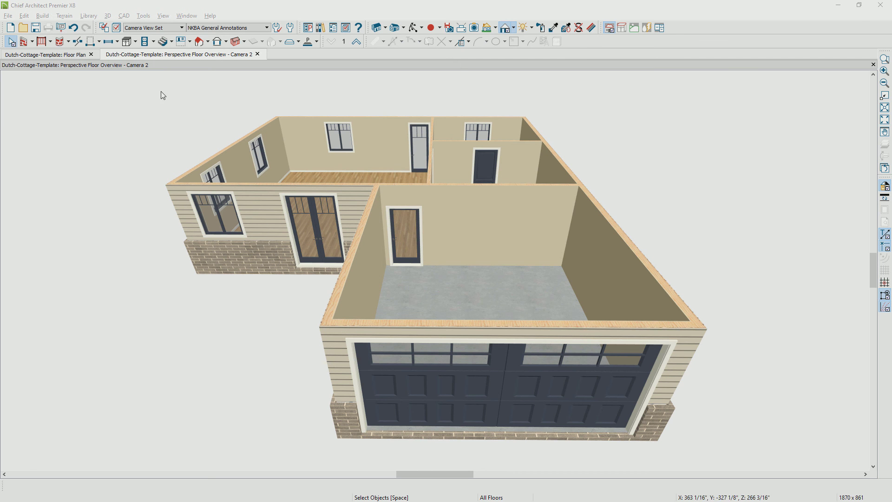
Step: Enable Automatically Build Wall Framing in Build Framing, then return to the Floor Plan tab
{"action": "left_click", "coordinate": [40, 14]}
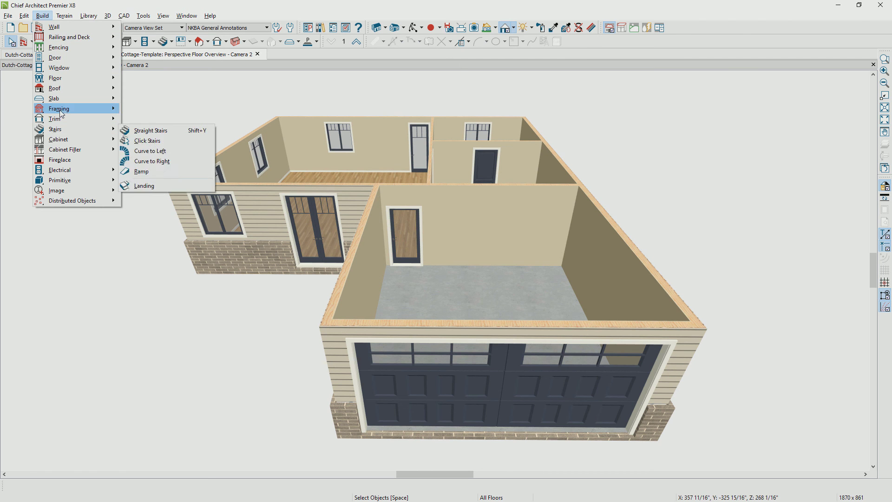
{"action": "left_click", "coordinate": [171, 108]}
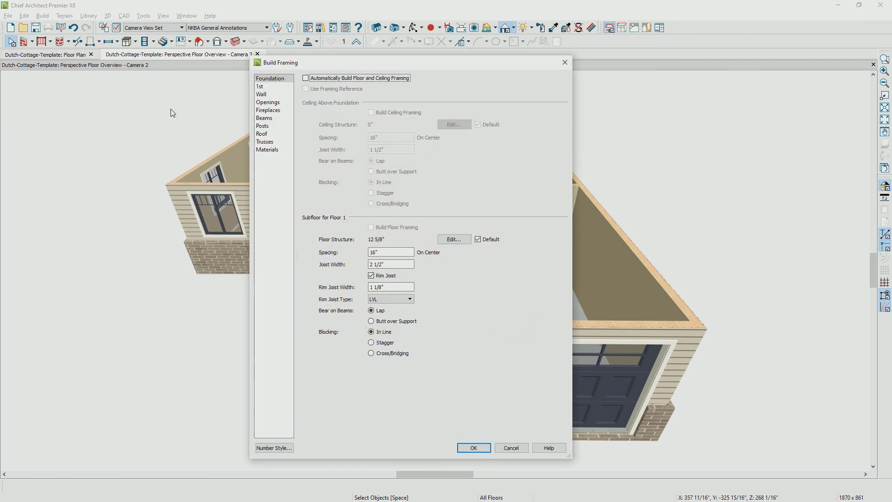
{"action": "left_click", "coordinate": [261, 94]}
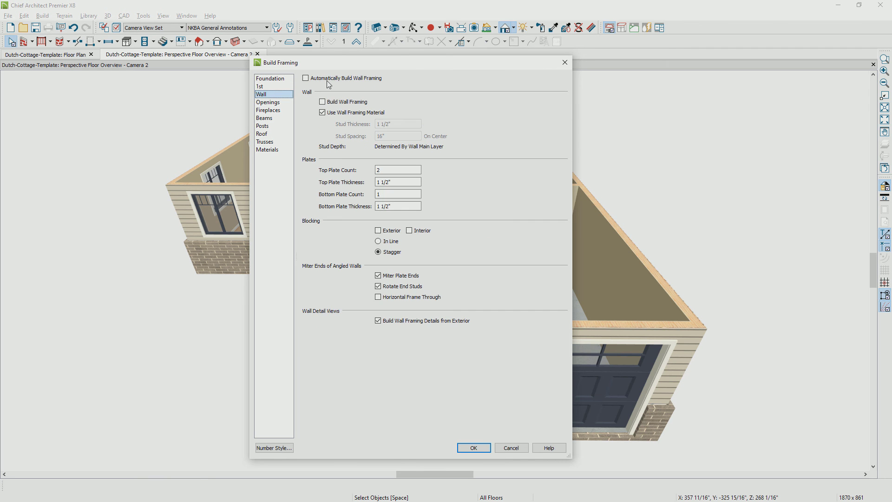
{"action": "left_click", "coordinate": [327, 80]}
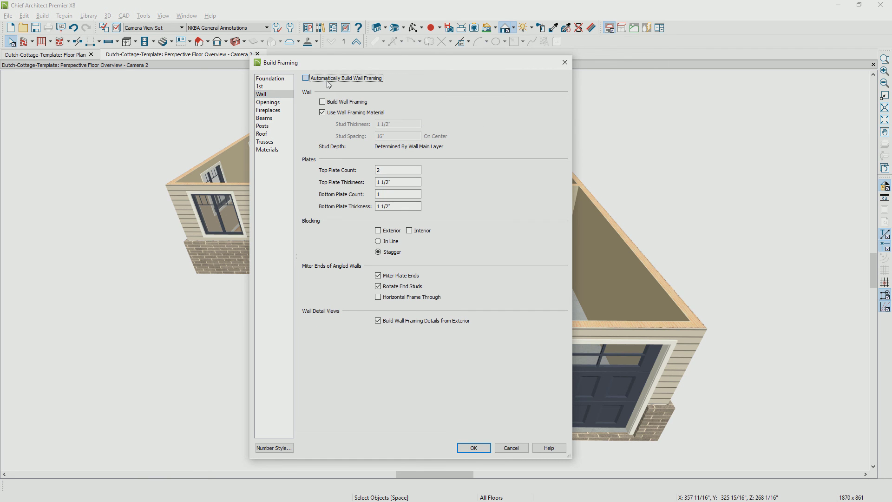
{"action": "left_click", "coordinate": [478, 448]}
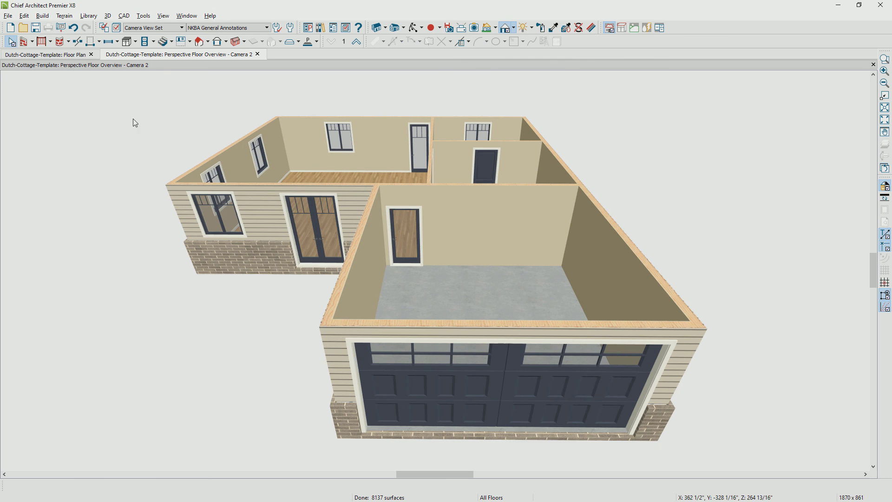
{"action": "left_click", "coordinate": [61, 55]}
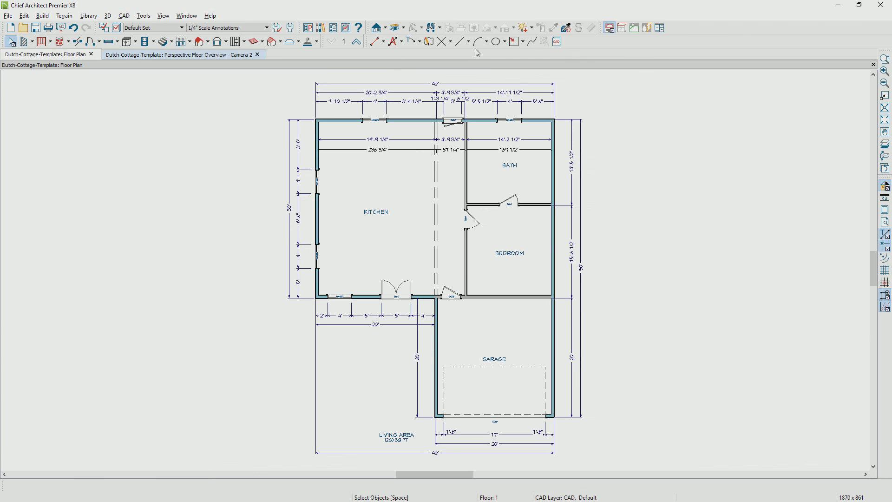
Step: Open the Perspective Framing Overview and tile it vertically beside the floor plan
{"action": "left_click", "coordinate": [404, 28]}
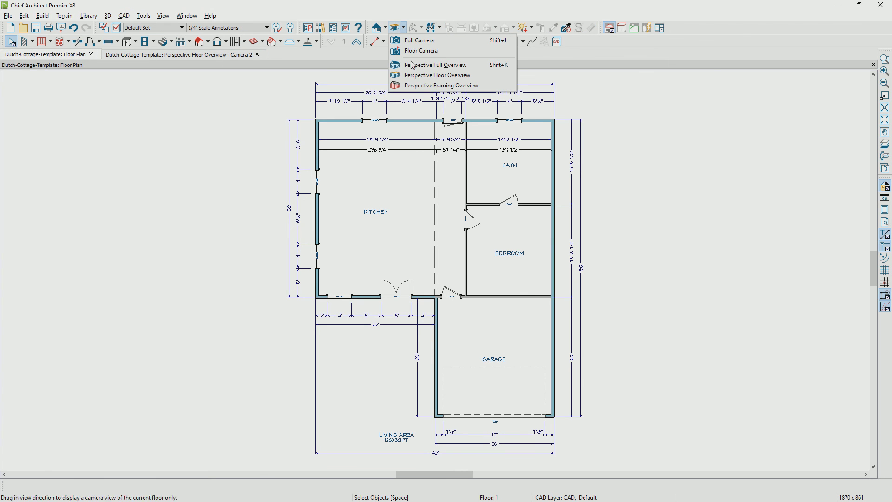
{"action": "left_click", "coordinate": [420, 87]}
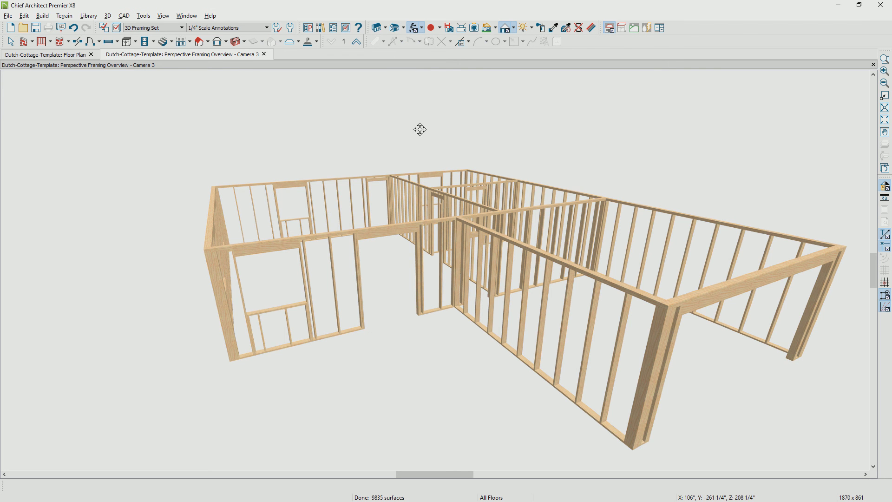
{"action": "left_click_drag", "start_coordinate": [281, 197], "coordinate": [546, 186]}
{"action": "key", "text": "alt+w"}
{"action": "key", "text": "v"}
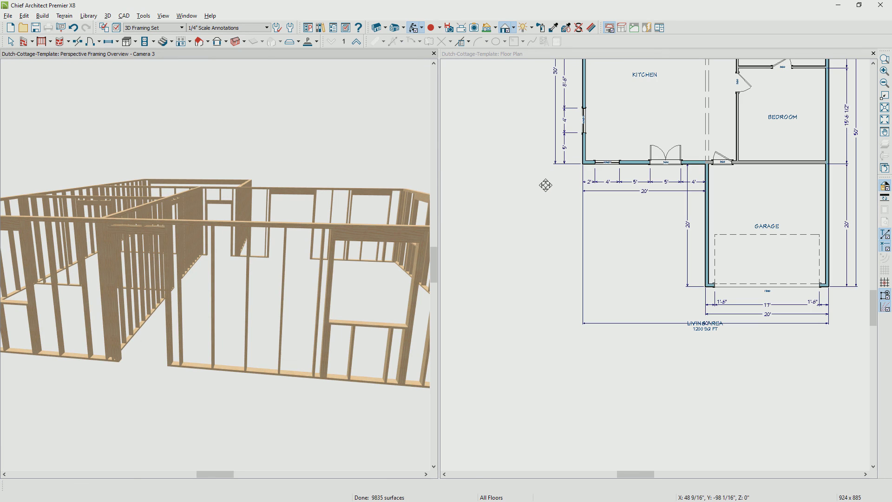
{"action": "scroll", "coordinate": [619, 214], "scroll_direction": "up", "scroll_amount": 5}
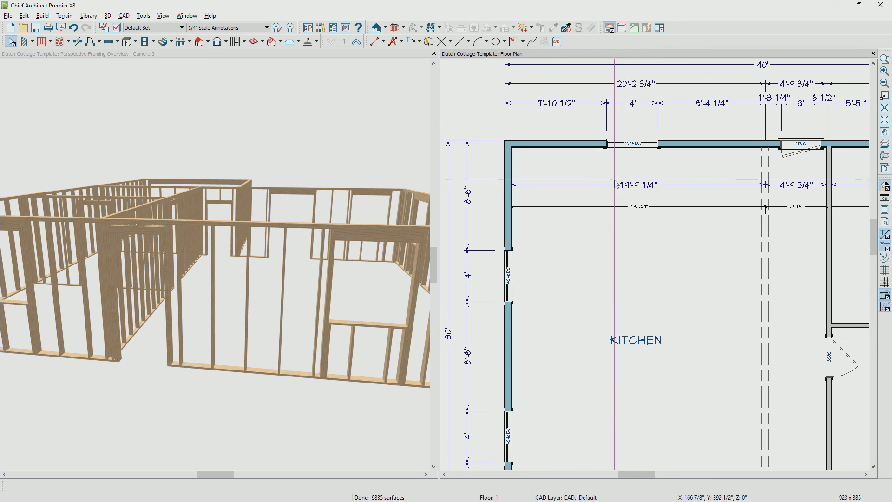
Step: Shift the kitchen's top-wall window right and set its Floor to Bottom to 12"
{"action": "left_click", "coordinate": [632, 143]}
{"action": "left_click_drag", "start_coordinate": [632, 144], "coordinate": [666, 144]}
{"action": "double_click", "coordinate": [665, 150]}
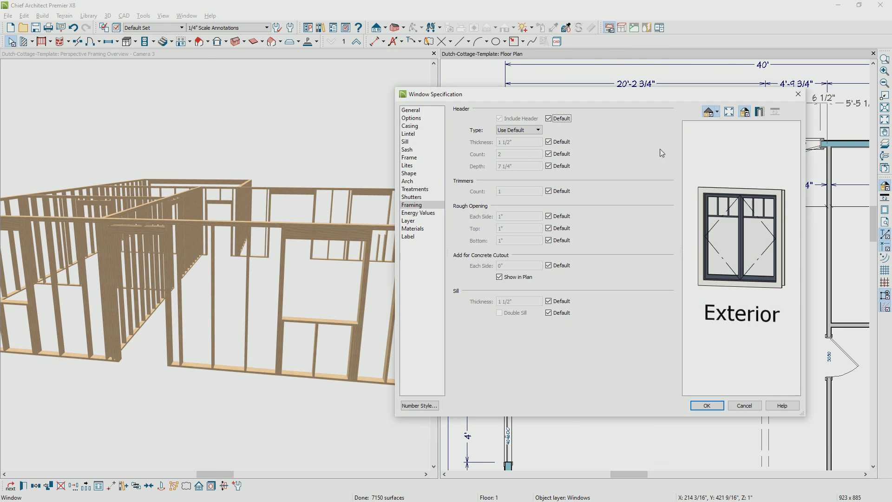
{"action": "left_click", "coordinate": [413, 111]}
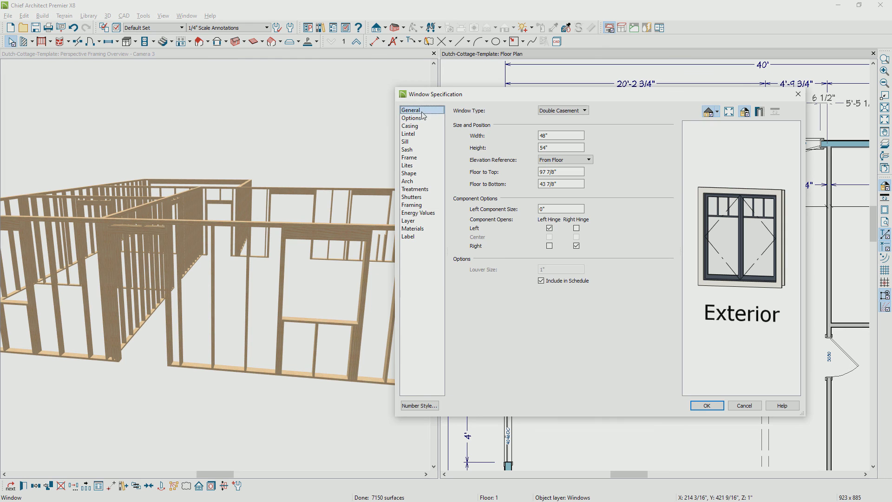
{"action": "left_click", "coordinate": [547, 185]}
{"action": "type", "text": "1"}
{"action": "type", "text": "2"}
{"action": "key", "text": "Return"}
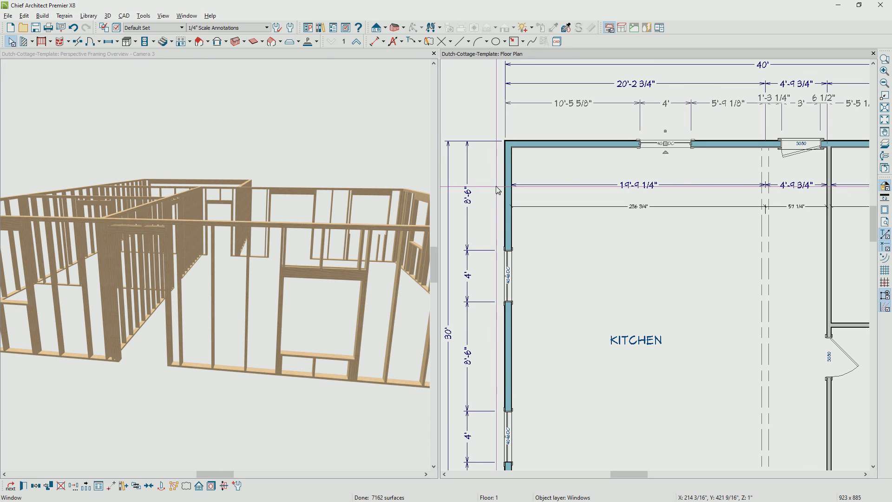